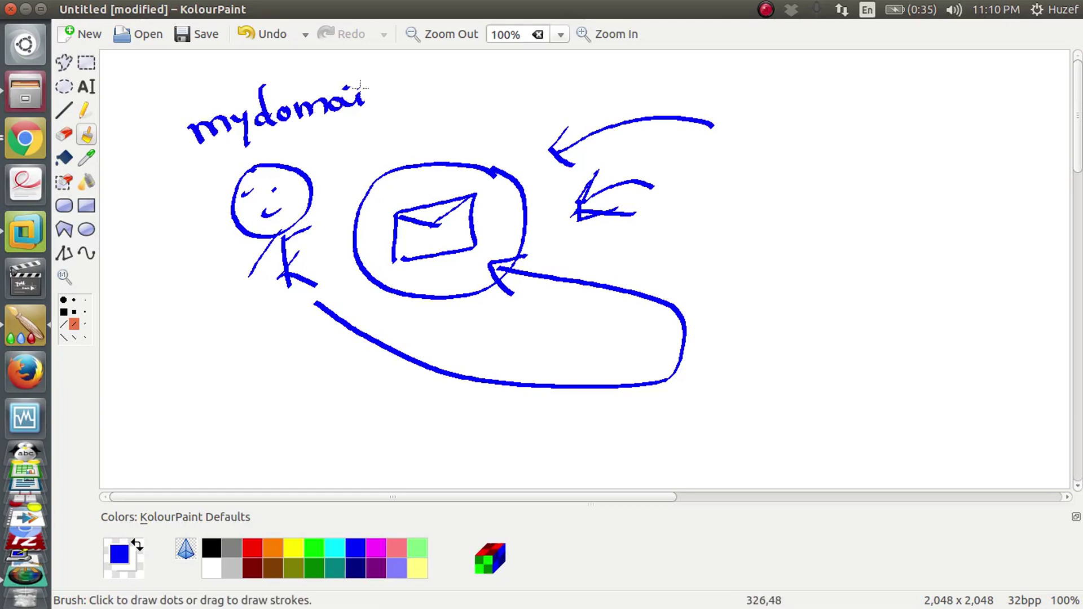
# Step: Continue handwriting the word 'mydomain' in blue above the stick-figure diagram
pyautogui.click(399, 93)
# Step: Handwrite and underline 'mydomain.local', add an upper-right arrow, and write 'mydomain.com' below it
pyautogui.moveTo(415, 67)
pyautogui.mouseDown()
pyautogui.moveTo(432, 84)
pyautogui.moveTo(472, 87)
pyautogui.moveTo(510, 56)
pyautogui.mouseUp()
pyautogui.moveTo(543, 110); pyautogui.dragTo(193, 164)
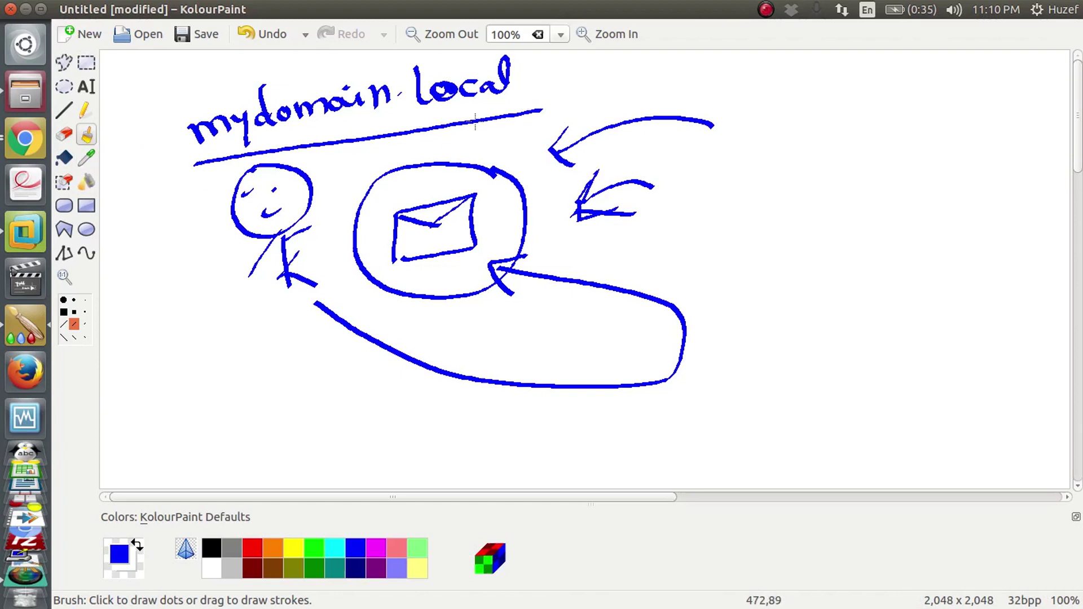
pyautogui.moveTo(954, 117)
pyautogui.mouseDown()
pyautogui.moveTo(829, 184)
pyautogui.moveTo(845, 204)
pyautogui.mouseUp()
pyautogui.moveTo(756, 256); pyautogui.dragTo(902, 222)
pyautogui.moveTo(887, 208); pyautogui.dragTo(1016, 195)
pyautogui.click(934, 208)
# Step: Circle the mydomain.local and mydomain.com labels and add a cross mark beside mydomain.local
pyautogui.moveTo(564, 161)
pyautogui.mouseDown()
pyautogui.moveTo(573, 152)
pyautogui.moveTo(509, 61)
pyautogui.moveTo(154, 145)
pyautogui.moveTo(496, 149)
pyautogui.mouseUp()
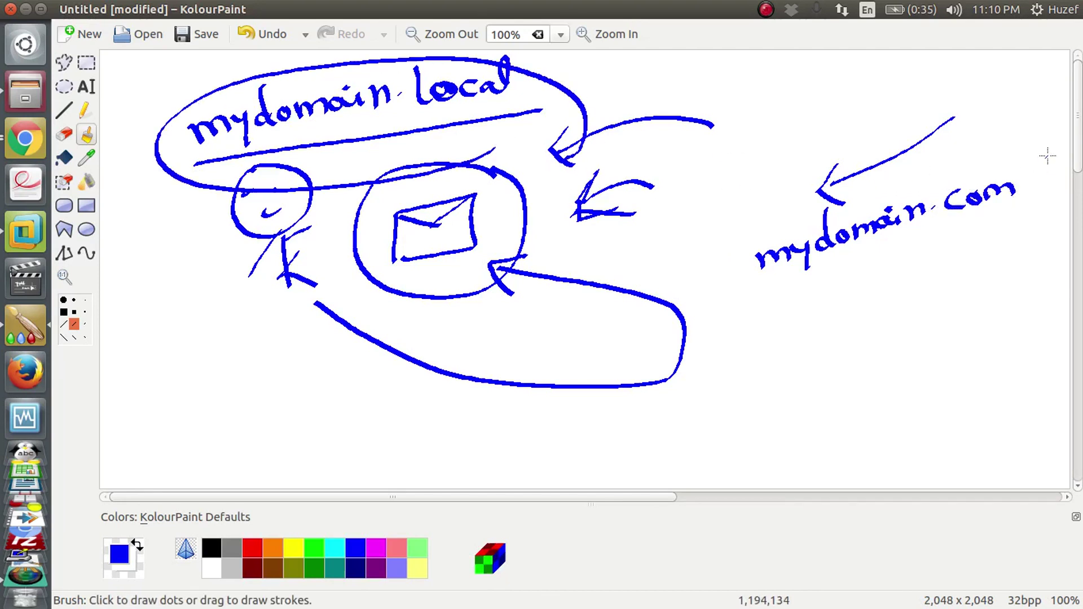
pyautogui.moveTo(1038, 159)
pyautogui.mouseDown()
pyautogui.moveTo(728, 204)
pyautogui.moveTo(1035, 231)
pyautogui.moveTo(1024, 151)
pyautogui.mouseUp()
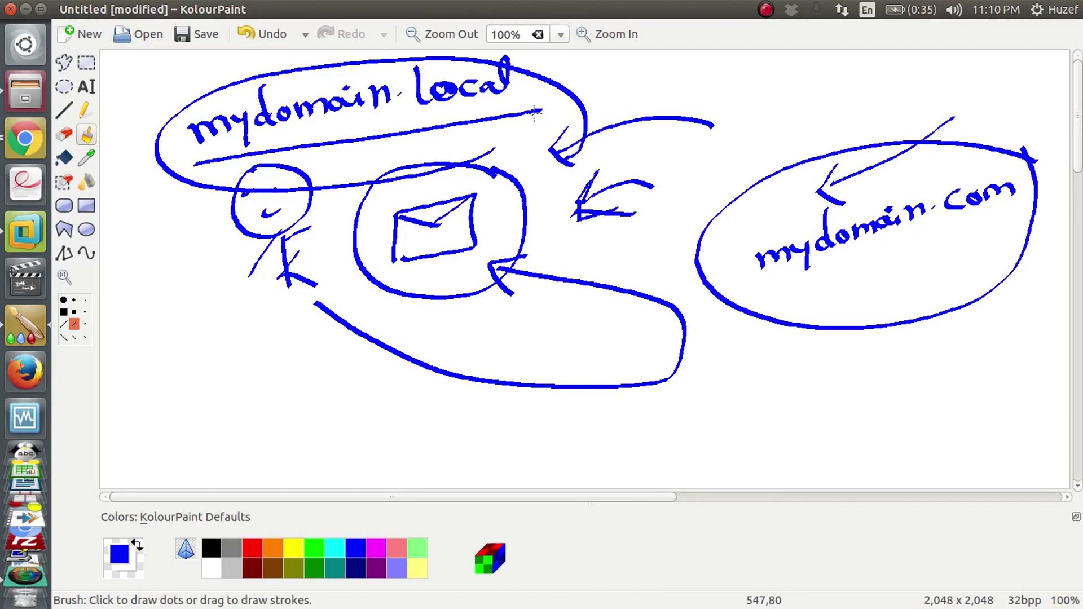
pyautogui.moveTo(547, 103); pyautogui.dragTo(587, 64)
pyautogui.moveTo(538, 69); pyautogui.dragTo(601, 97)
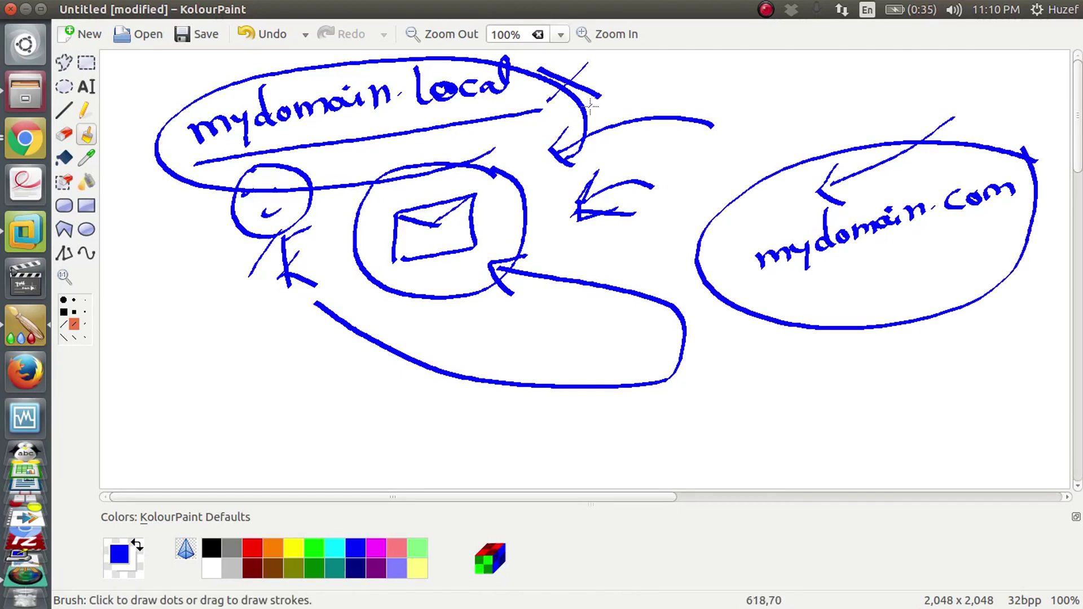
# Step: Draw arrows from the envelope to both labels, then switch to the Mail Server virtual machine
pyautogui.moveTo(477, 229)
pyautogui.mouseDown()
pyautogui.moveTo(522, 200)
pyautogui.moveTo(495, 130)
pyautogui.moveTo(527, 117)
pyautogui.mouseUp()
pyautogui.moveTo(460, 254)
pyautogui.mouseDown()
pyautogui.moveTo(471, 270)
pyautogui.moveTo(750, 398)
pyautogui.moveTo(869, 327)
pyautogui.mouseUp()
pyautogui.moveTo(870, 327)
pyautogui.mouseDown()
pyautogui.moveTo(872, 354)
pyautogui.moveTo(869, 328)
pyautogui.mouseUp()
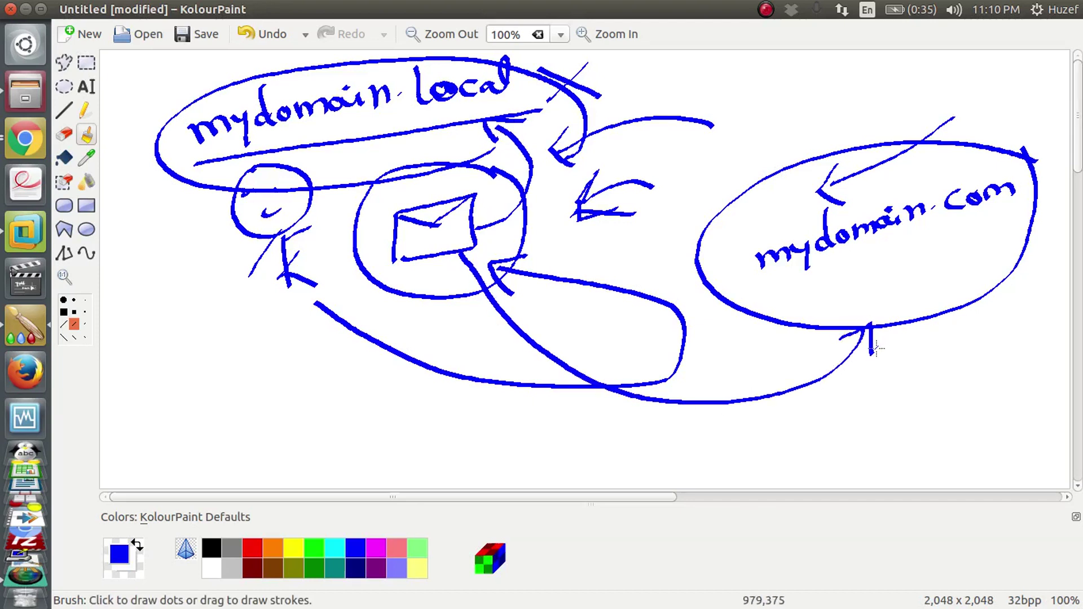
pyautogui.moveTo(411, 266); pyautogui.dragTo(342, 361)
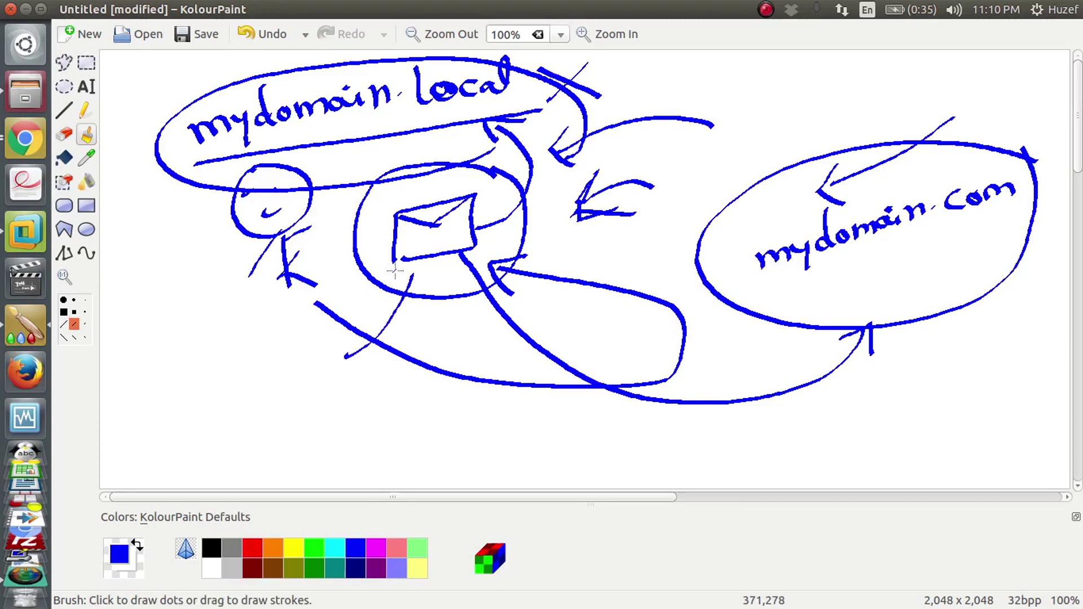
pyautogui.moveTo(333, 318); pyautogui.dragTo(249, 368)
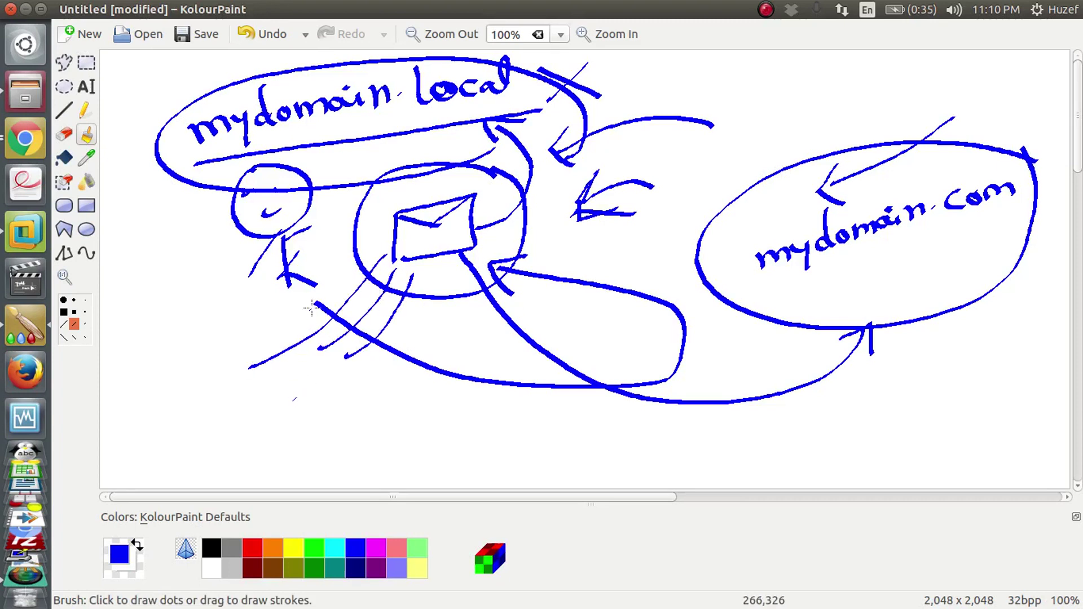
pyautogui.click(33, 233)
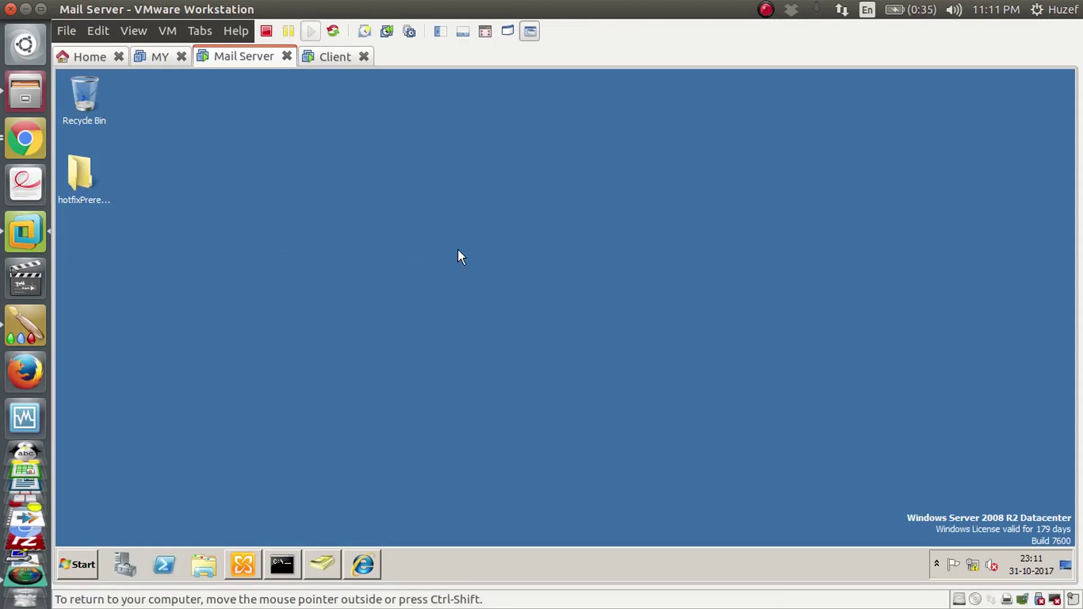
# Step: List the mailboxes in Exchange Management Console with manager selected, and show the VM full screen
pyautogui.click(246, 565)
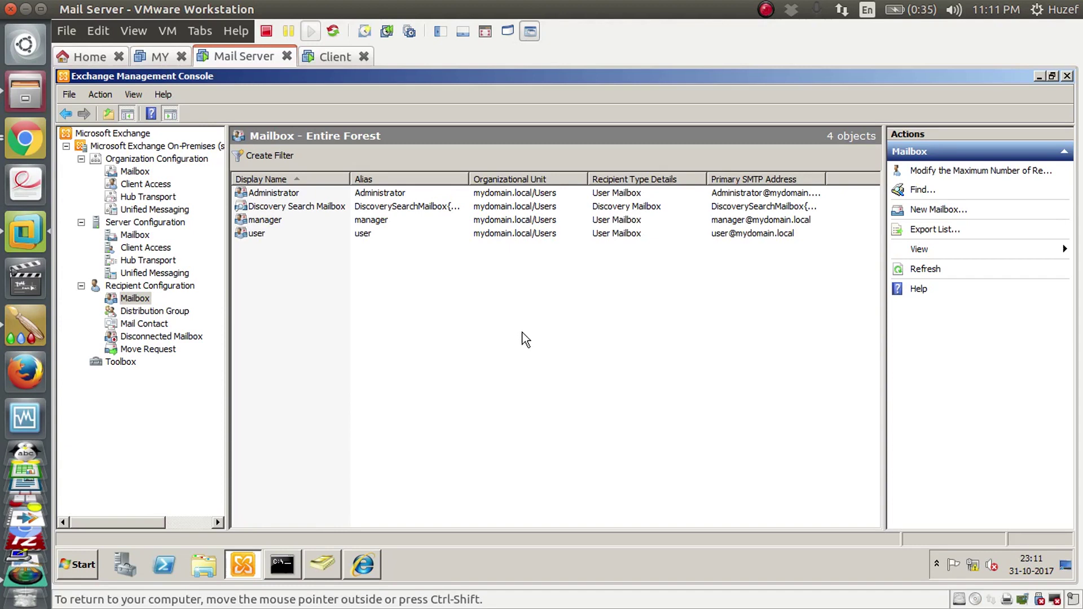
pyautogui.click(261, 235)
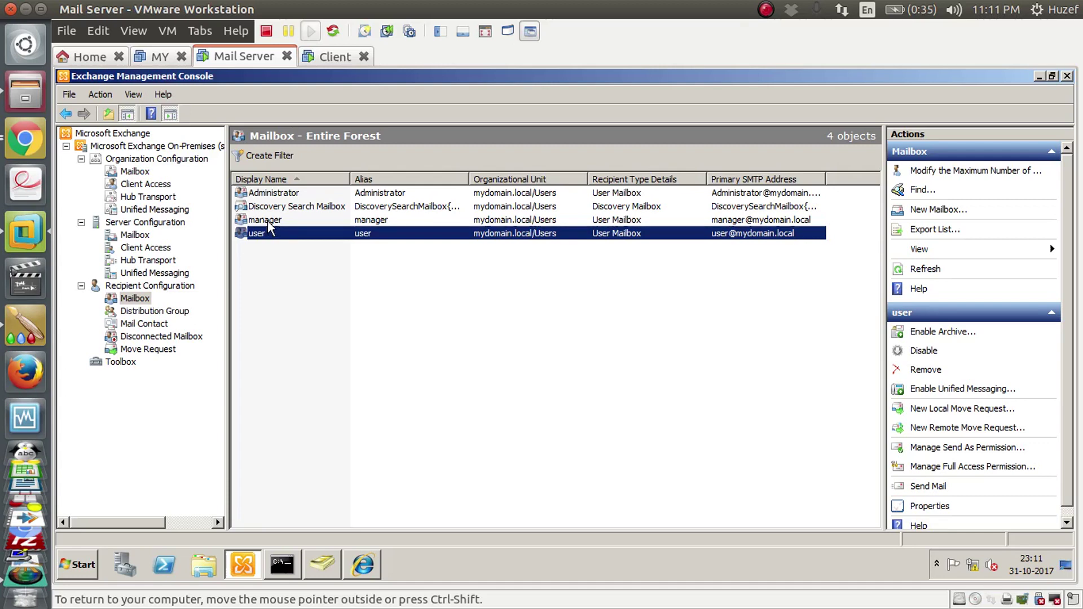
pyautogui.click(269, 221)
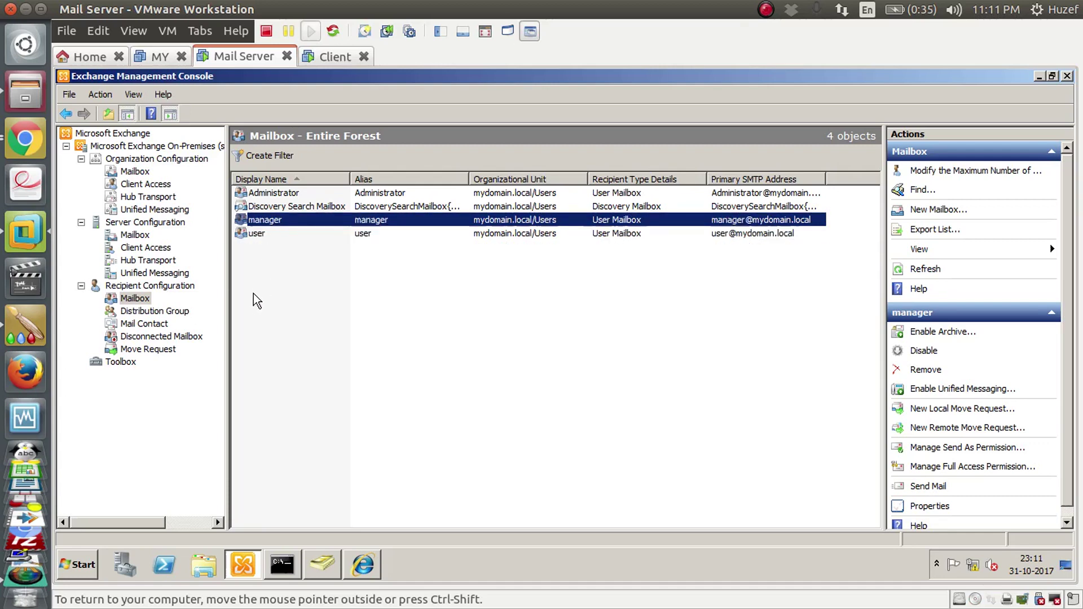
pyautogui.click(332, 569)
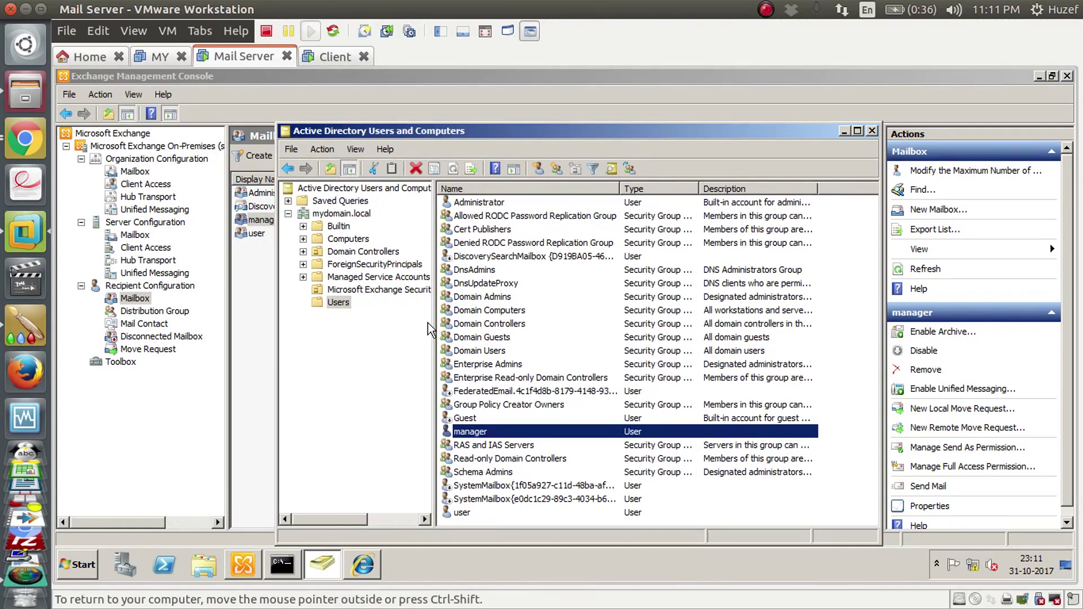
pyautogui.click(845, 131)
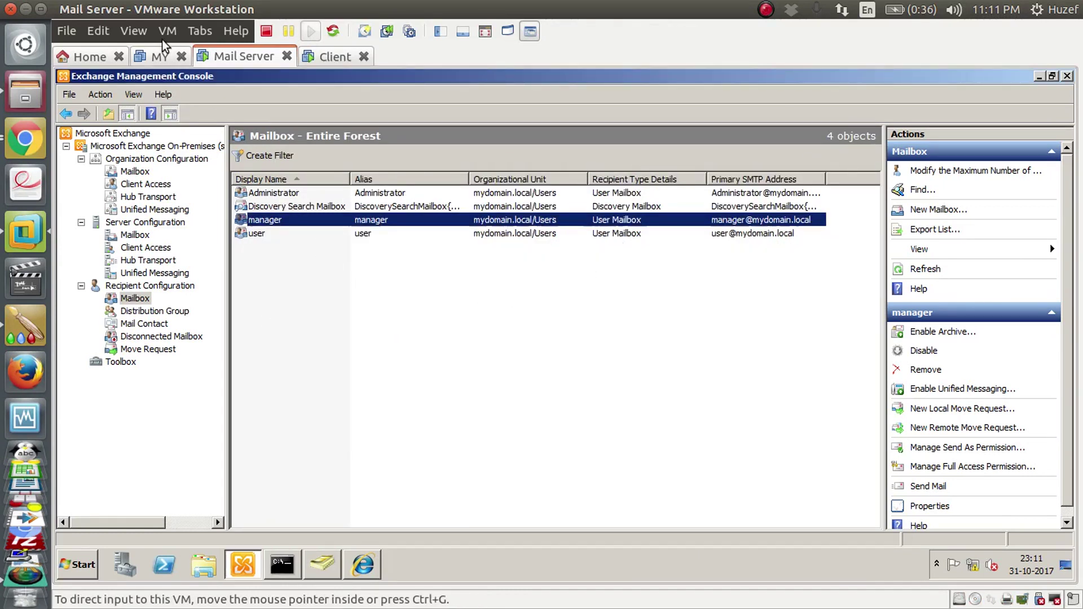
pyautogui.click(134, 31)
pyautogui.click(148, 50)
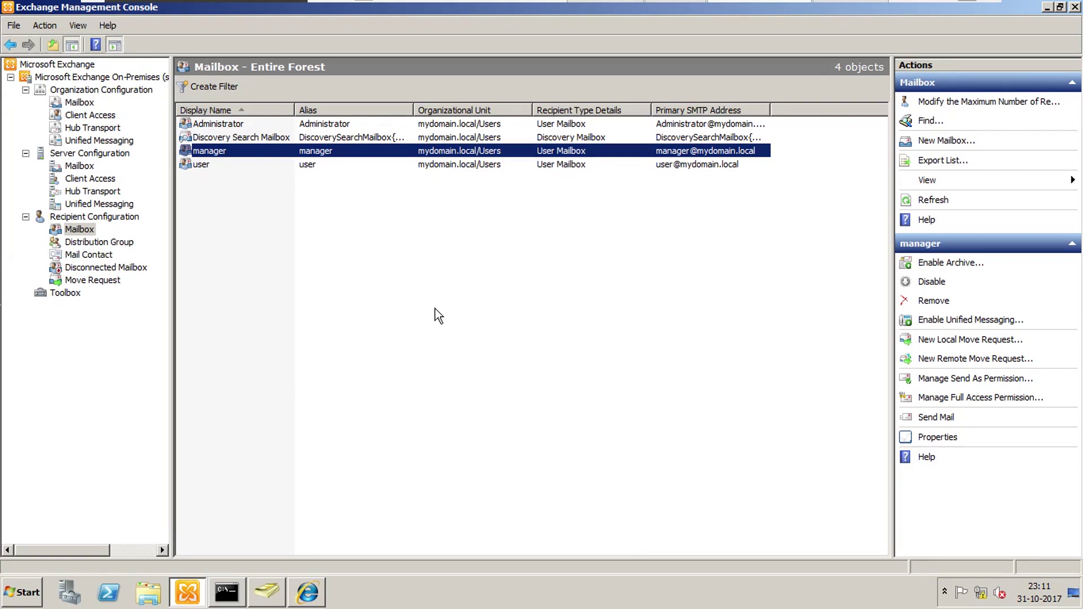
pyautogui.click(206, 164)
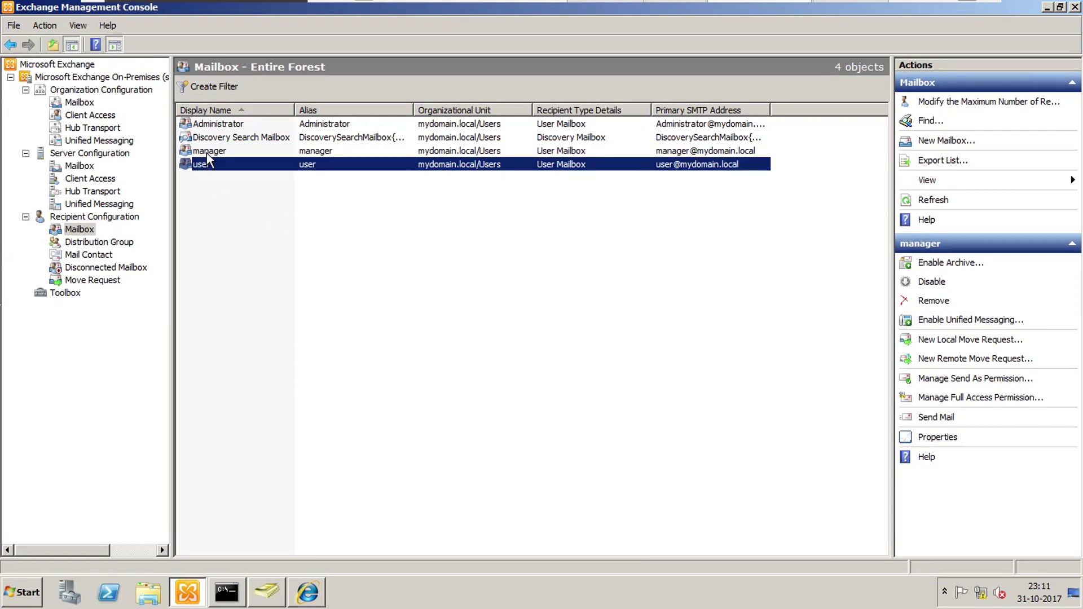
pyautogui.click(207, 152)
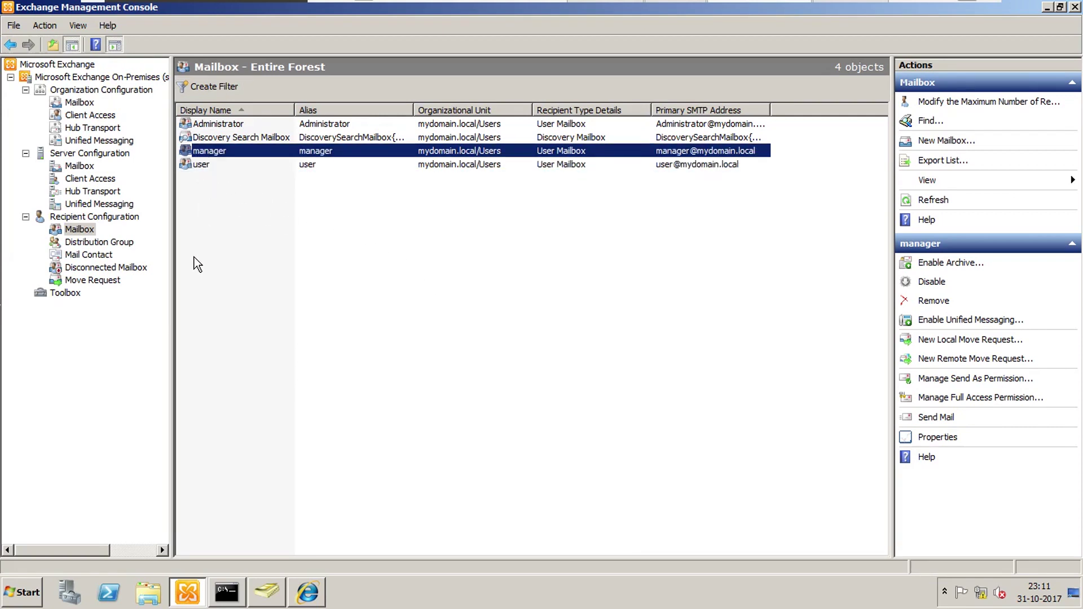
pyautogui.rightClick(198, 151)
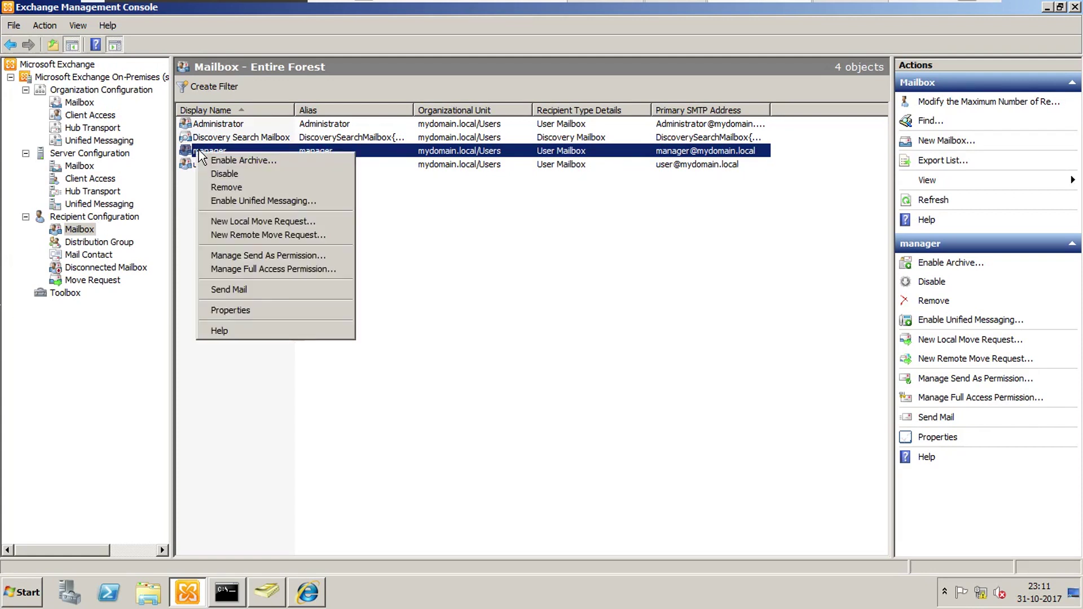
pyautogui.click(247, 310)
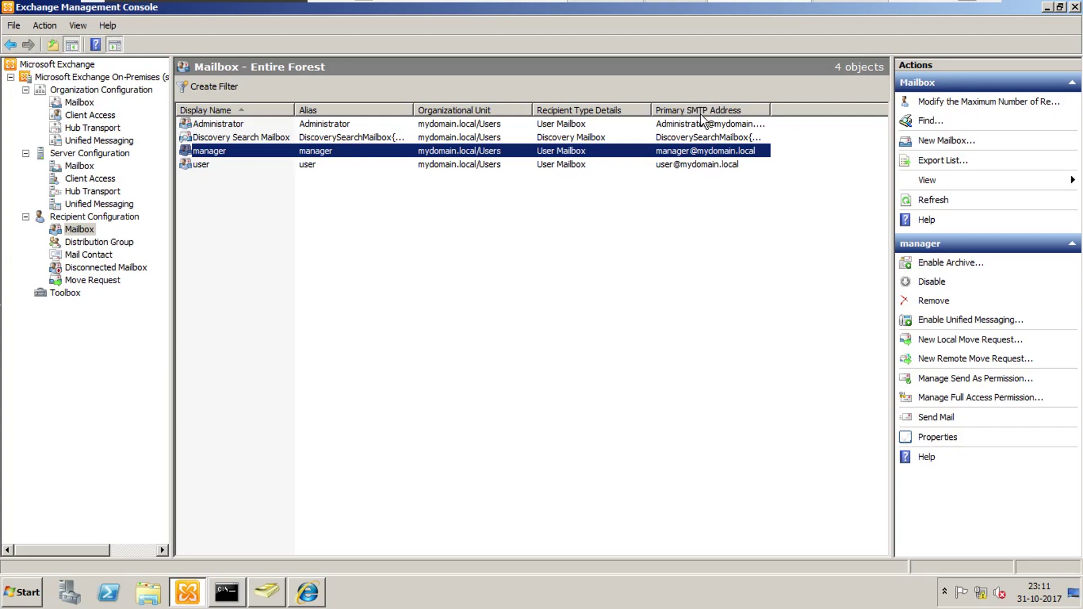
pyautogui.doubleClick(677, 151)
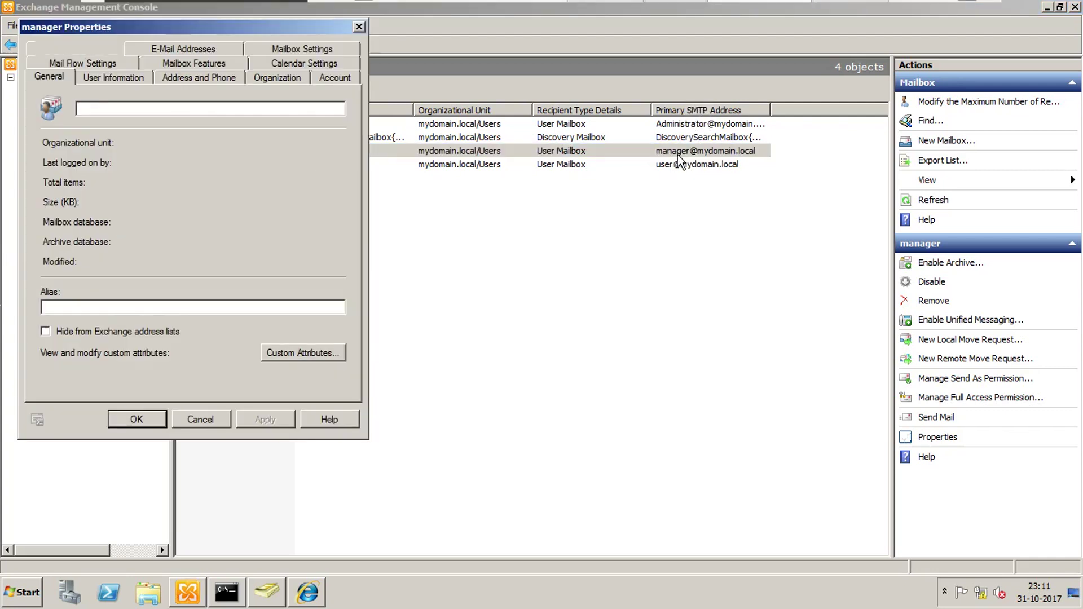
pyautogui.click(337, 113)
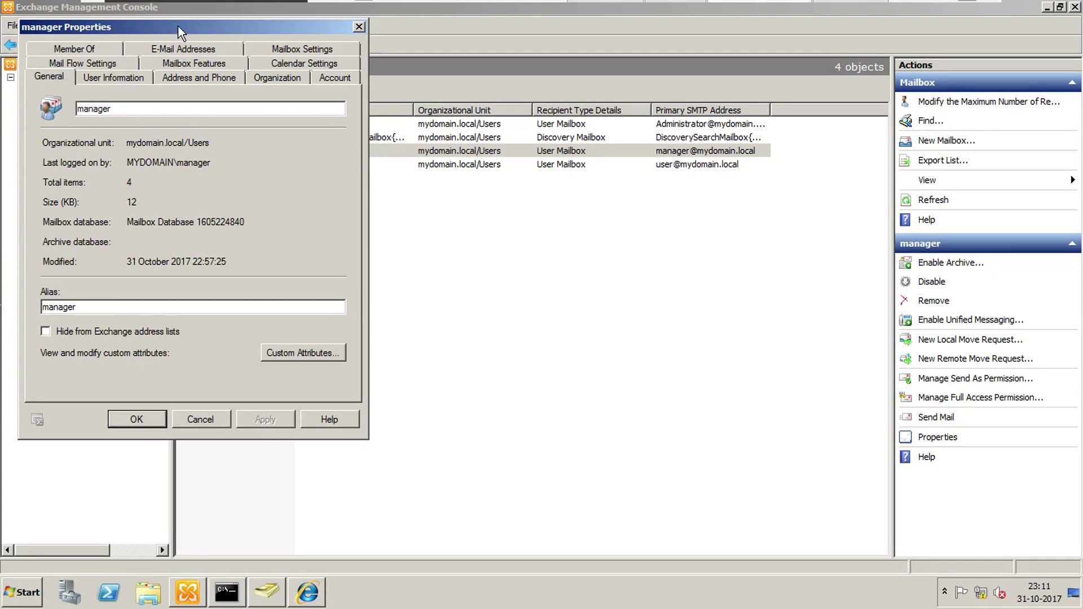
pyautogui.moveTo(184, 29); pyautogui.dragTo(369, 97)
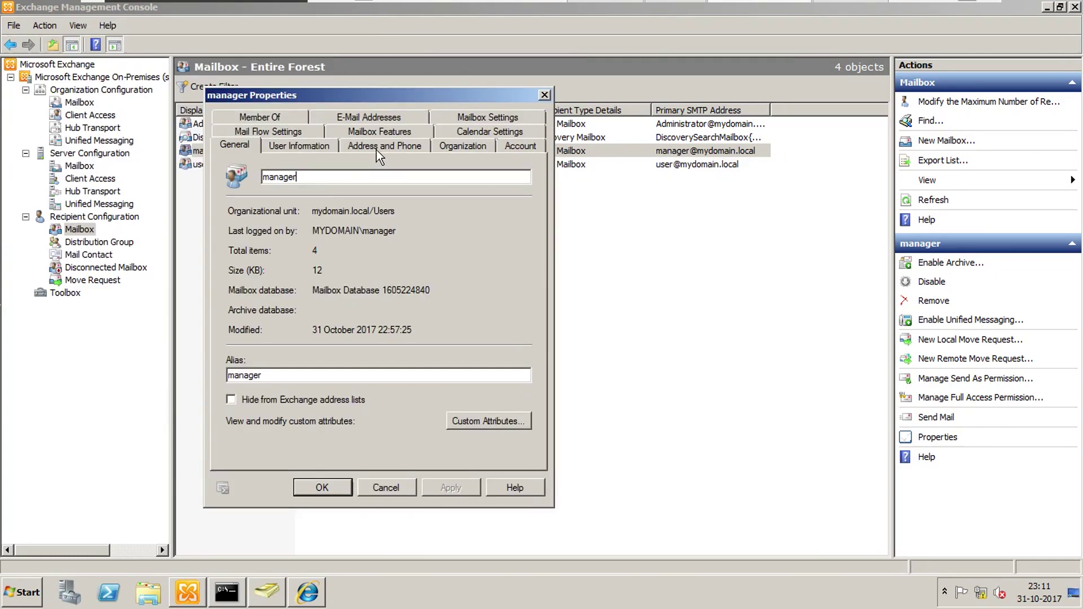
pyautogui.click(381, 116)
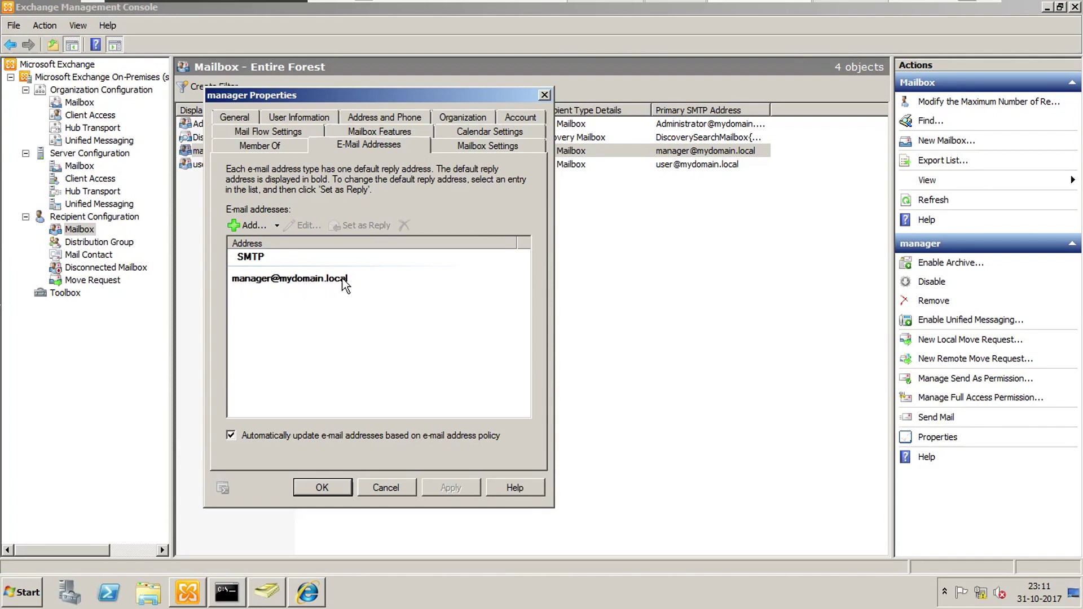
pyautogui.click(267, 592)
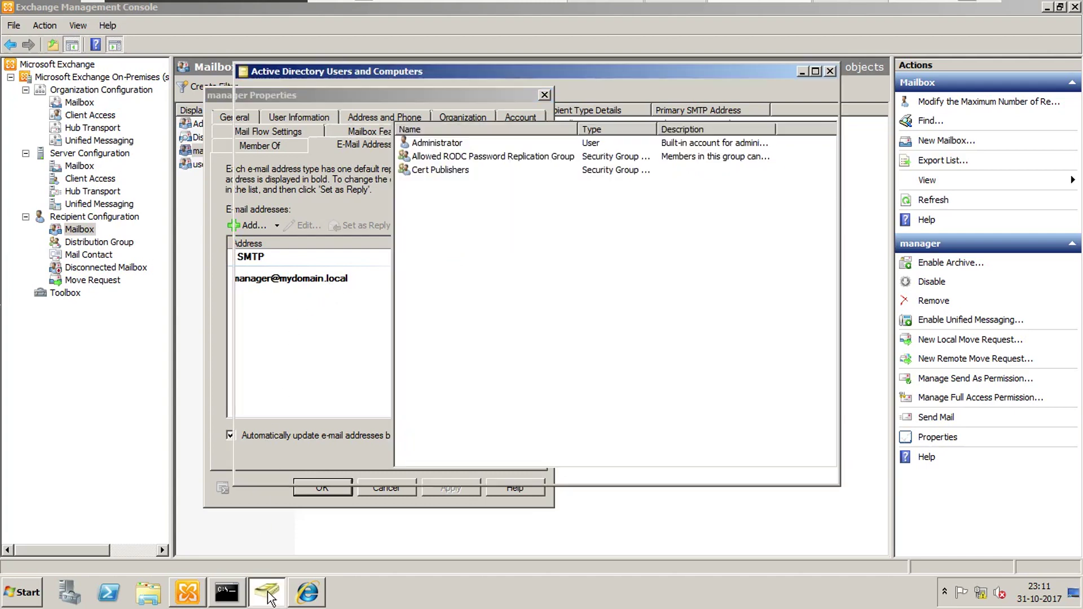
pyautogui.click(304, 155)
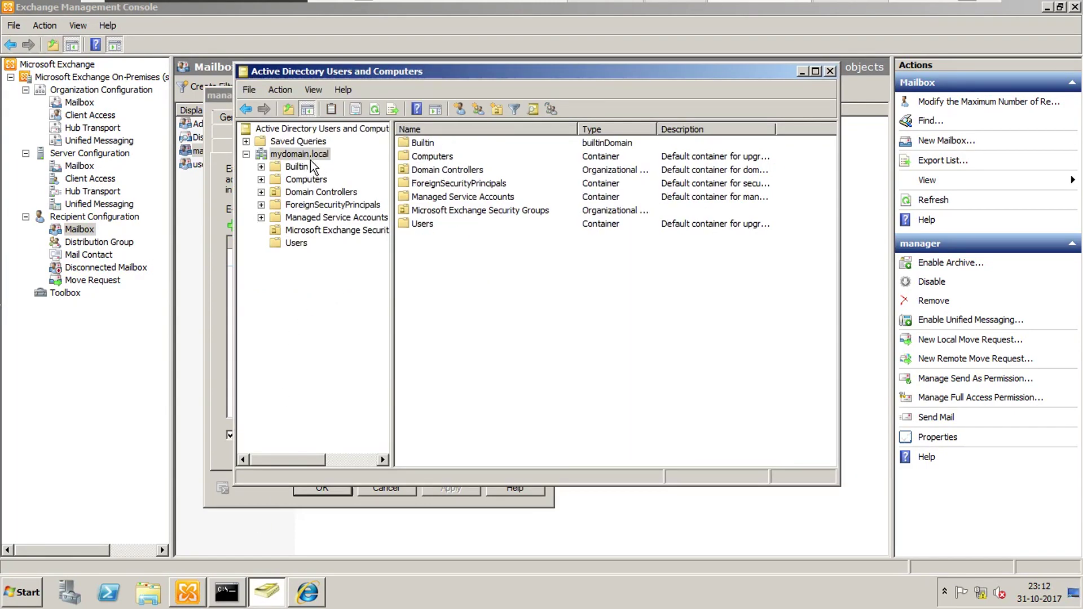
pyautogui.click(296, 243)
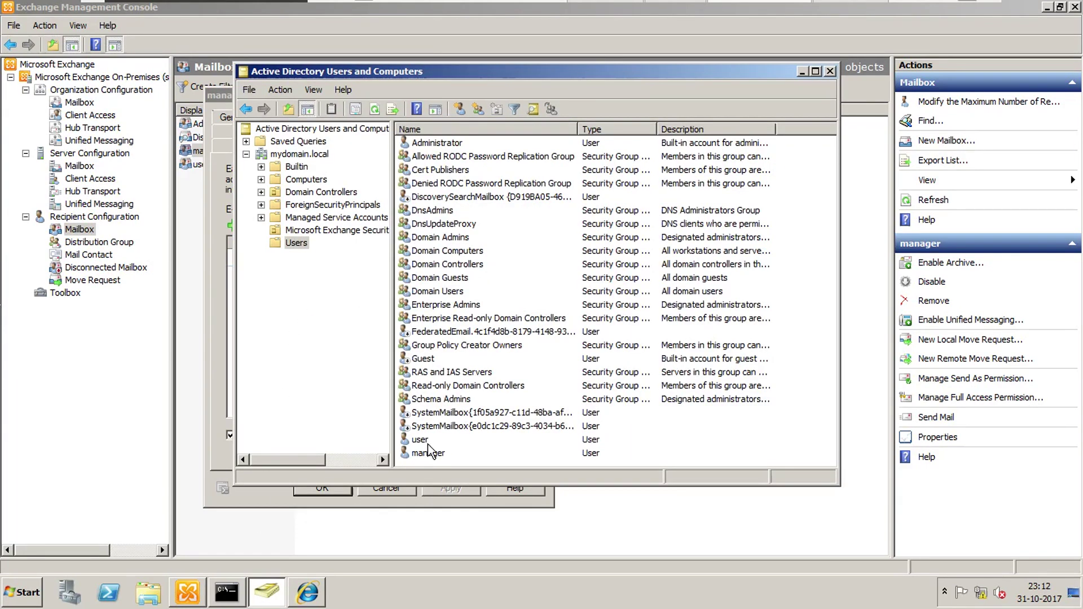
pyautogui.doubleClick(428, 454)
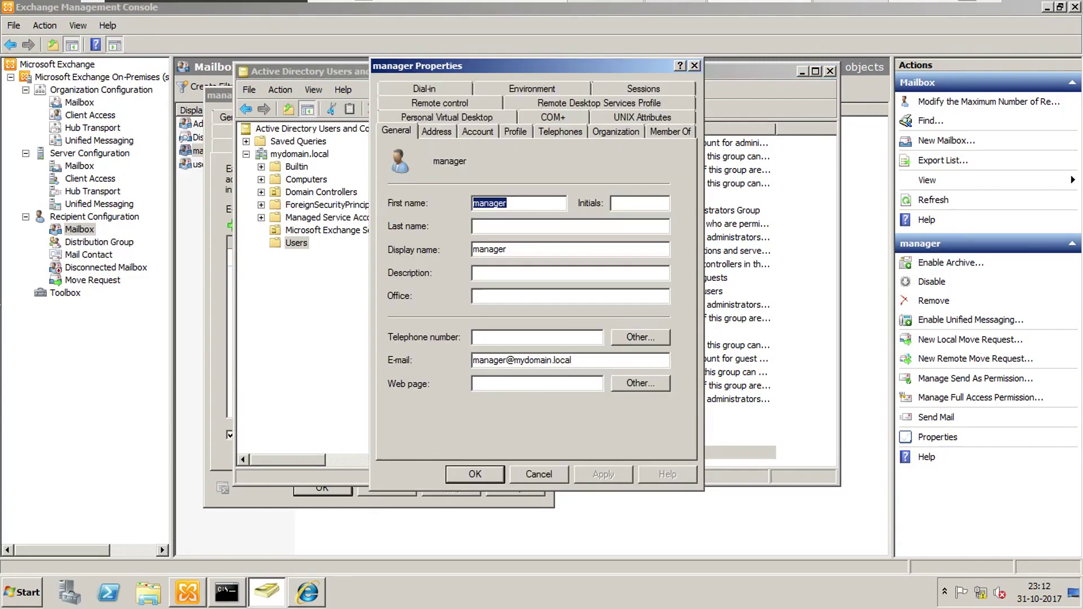
pyautogui.click(580, 361)
pyautogui.click(802, 72)
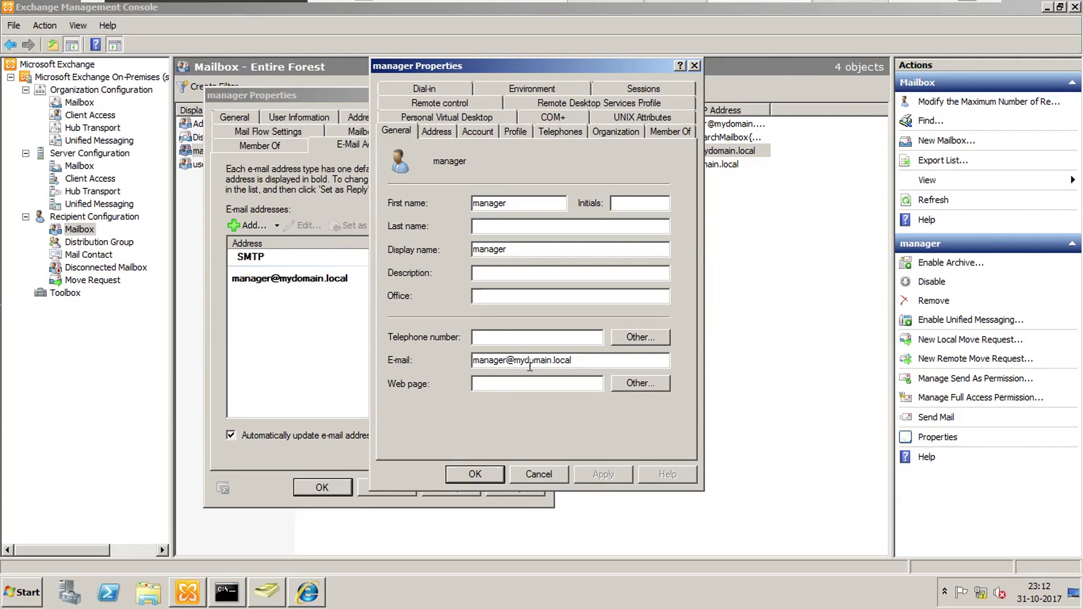
pyautogui.click(545, 474)
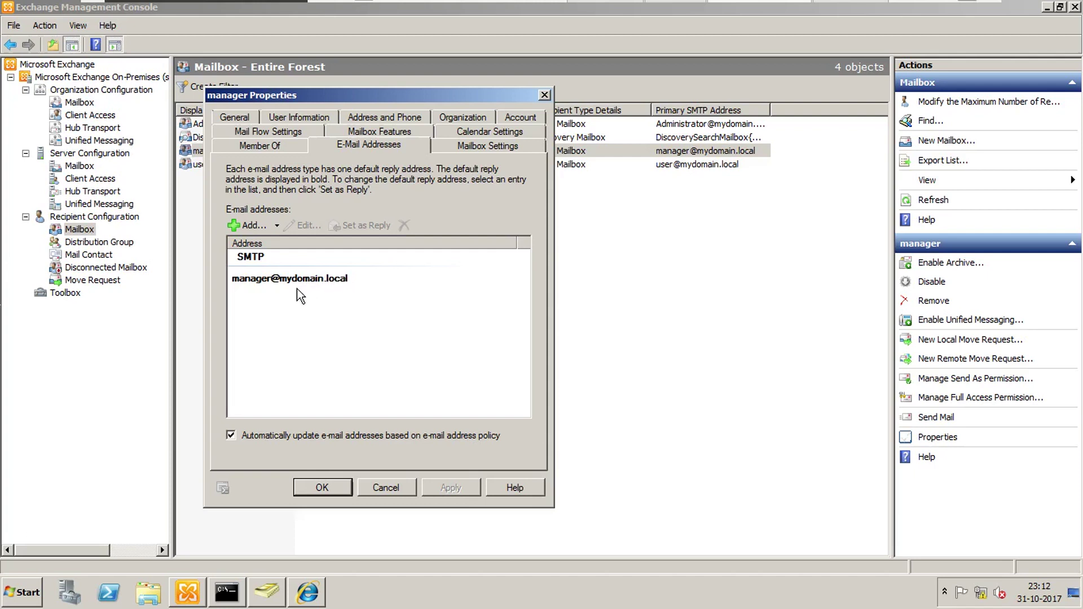
pyautogui.click(249, 226)
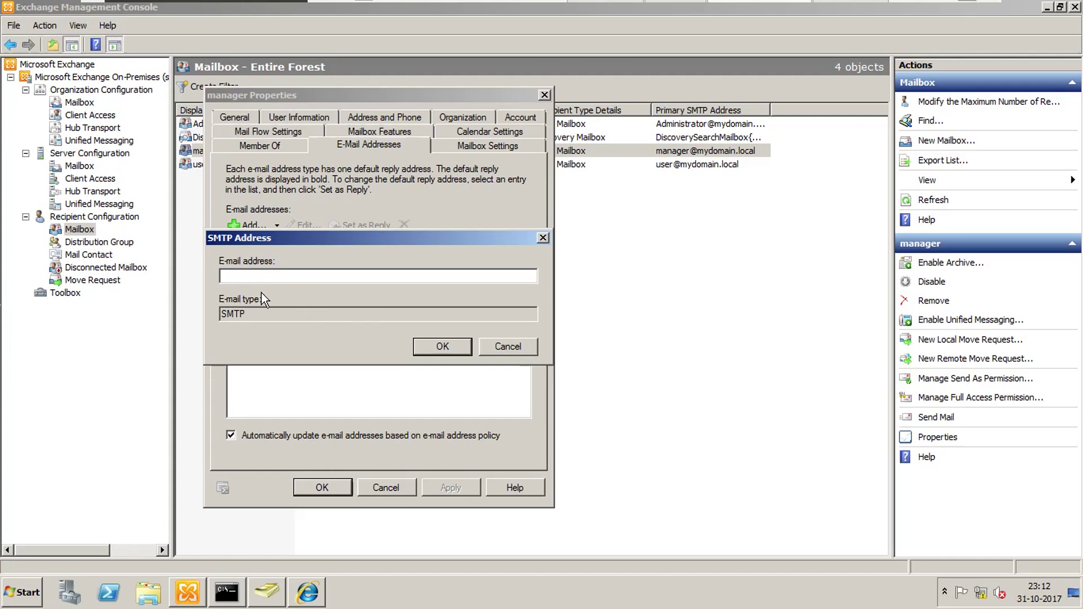
pyautogui.click(458, 347)
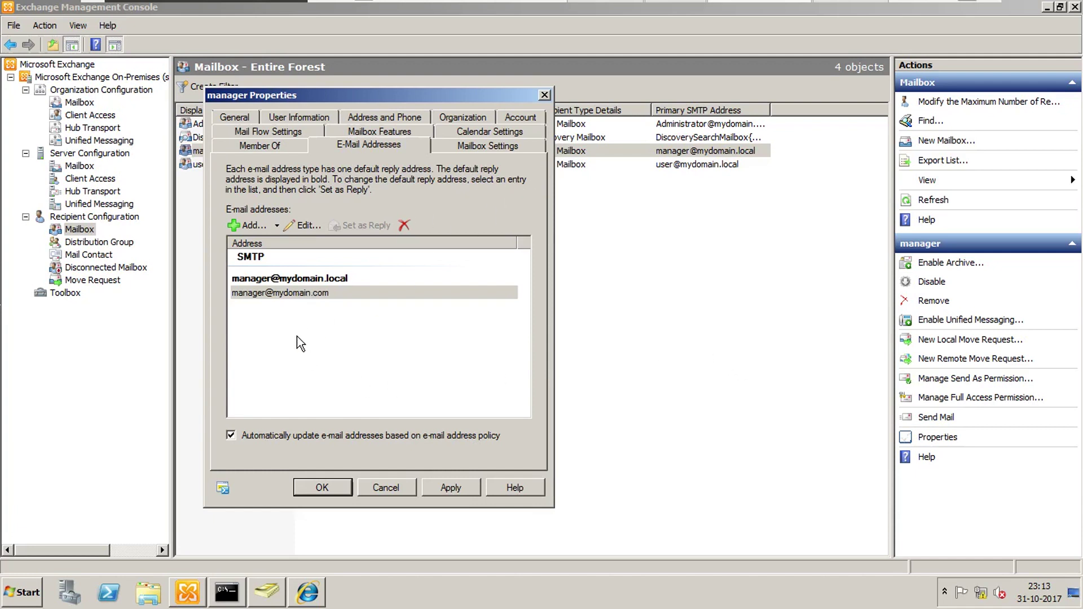
pyautogui.click(312, 280)
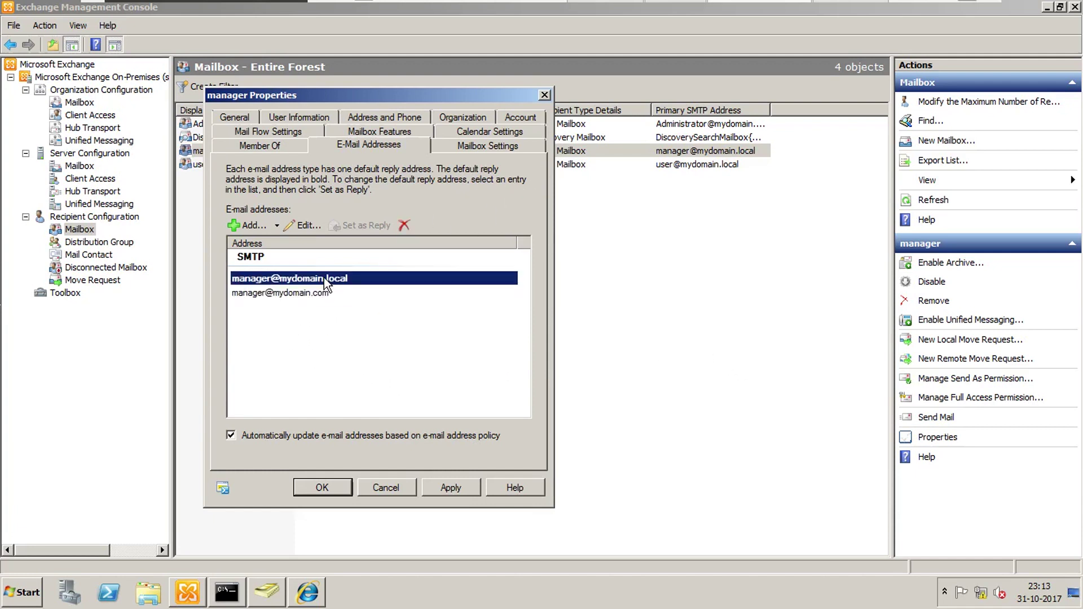
pyautogui.click(316, 293)
pyautogui.click(327, 279)
pyautogui.click(326, 292)
pyautogui.click(323, 279)
pyautogui.click(314, 294)
pyautogui.click(322, 282)
pyautogui.click(320, 294)
pyautogui.click(325, 284)
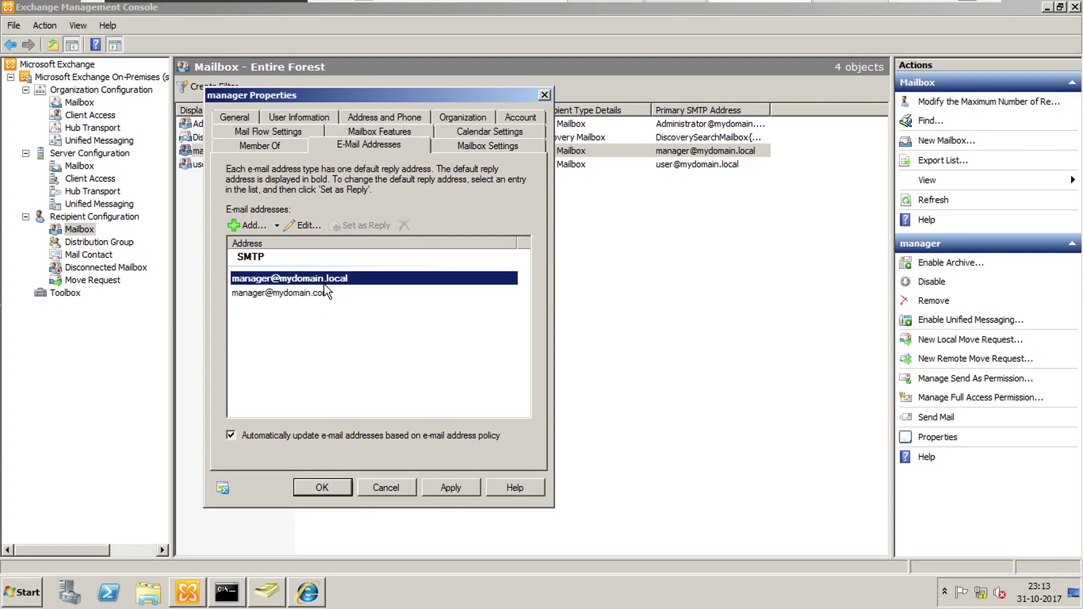
pyautogui.click(301, 322)
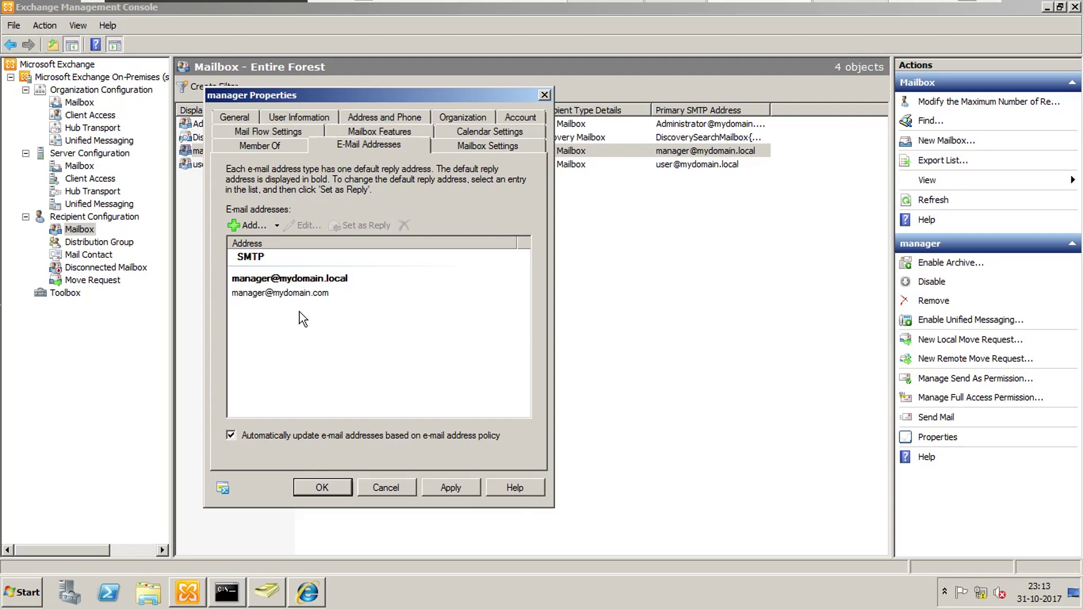
# Step: Review both addresses, then apply and save the manager mailbox's properties with OK
pyautogui.click(272, 295)
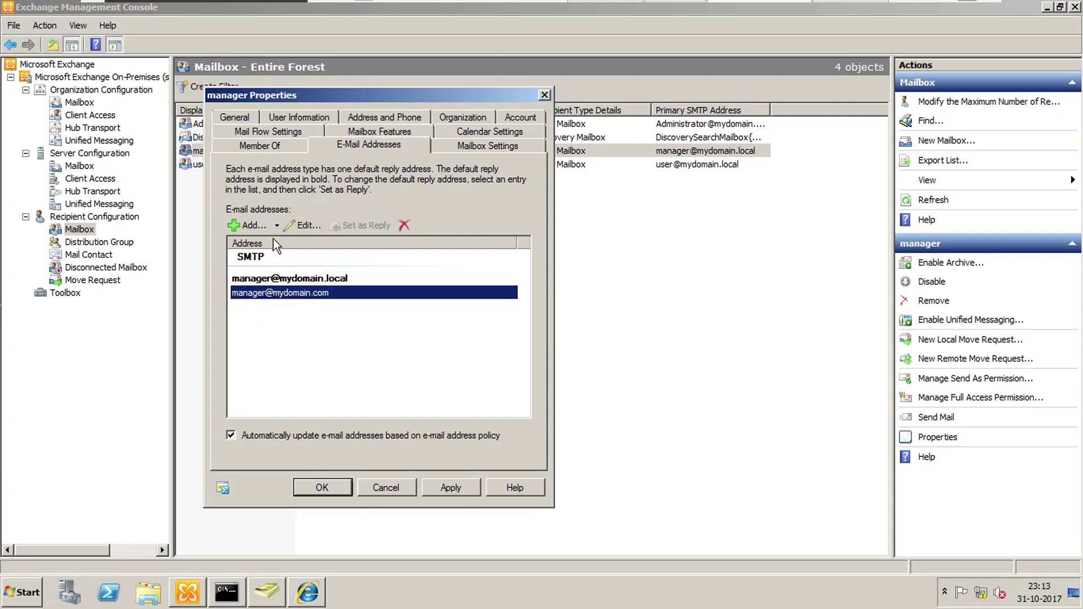
pyautogui.press('Up')
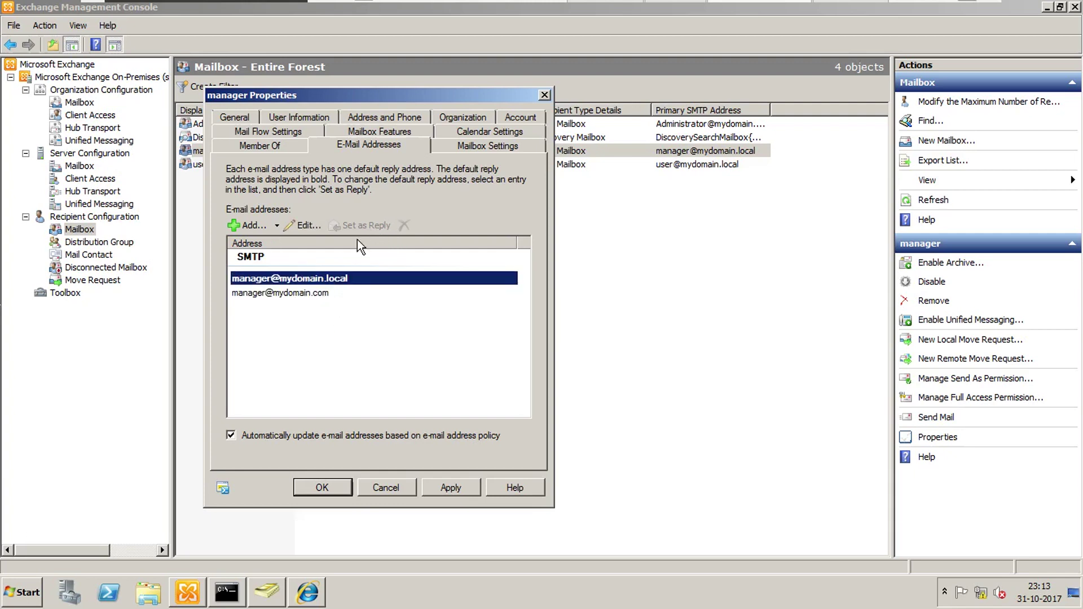
pyautogui.click(305, 293)
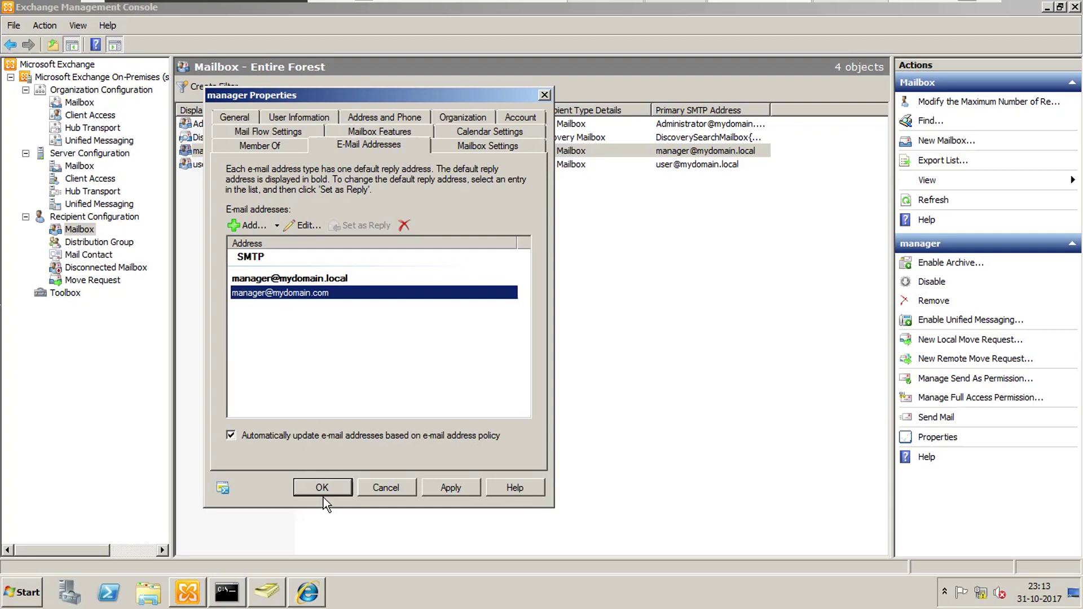
pyautogui.click(468, 487)
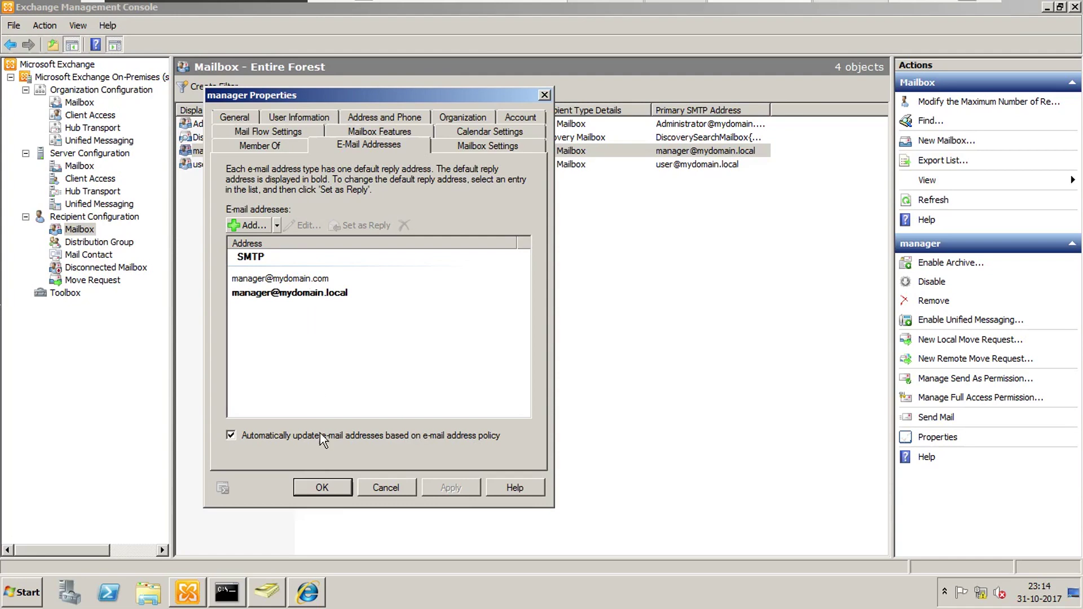
pyautogui.click(323, 488)
# Step: On the client machine, bring up Outlook Web App in Chrome and start a blank new message
pyautogui.moveTo(787, 7)
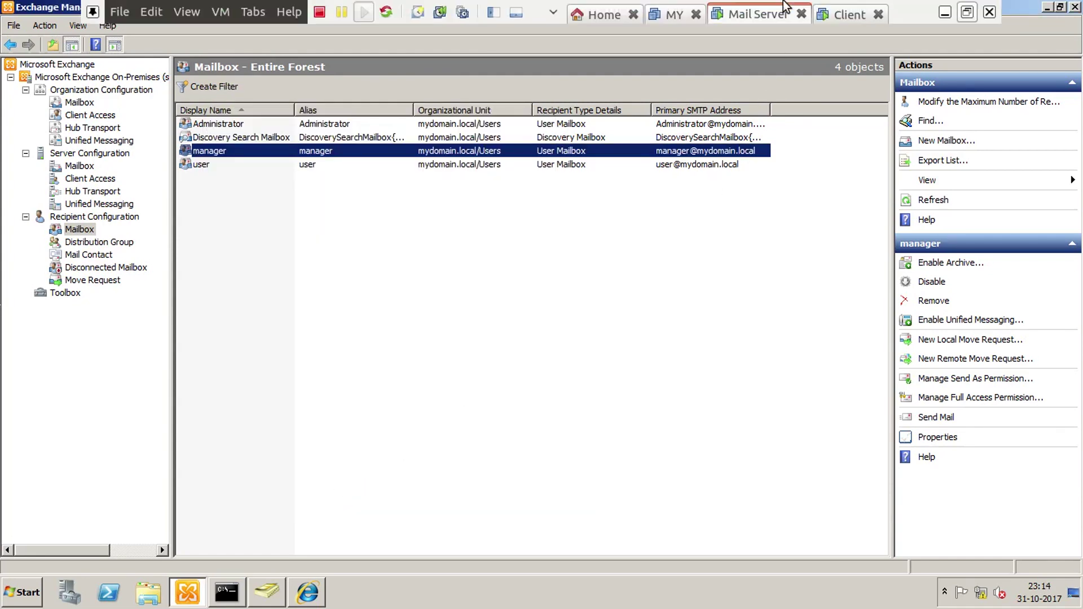
pyautogui.click(843, 15)
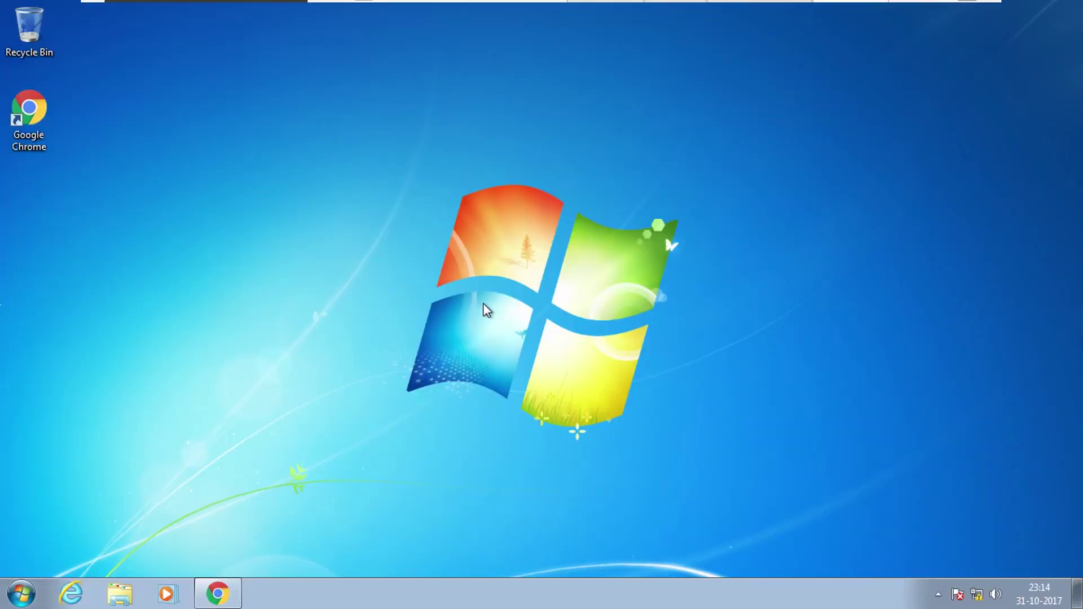
pyautogui.click(218, 593)
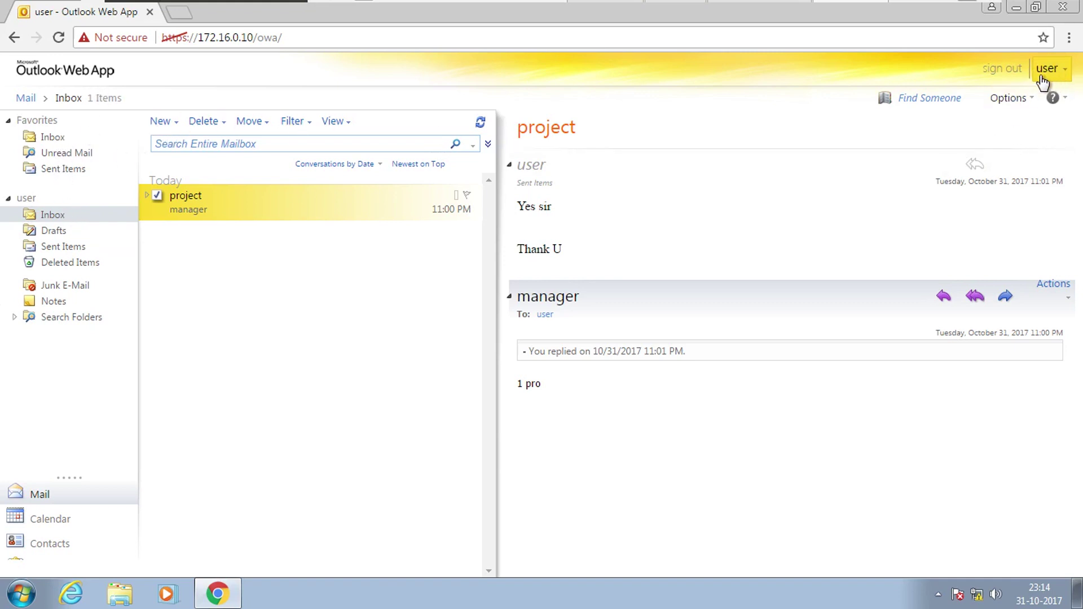
pyautogui.click(162, 121)
pyautogui.click(105, 109)
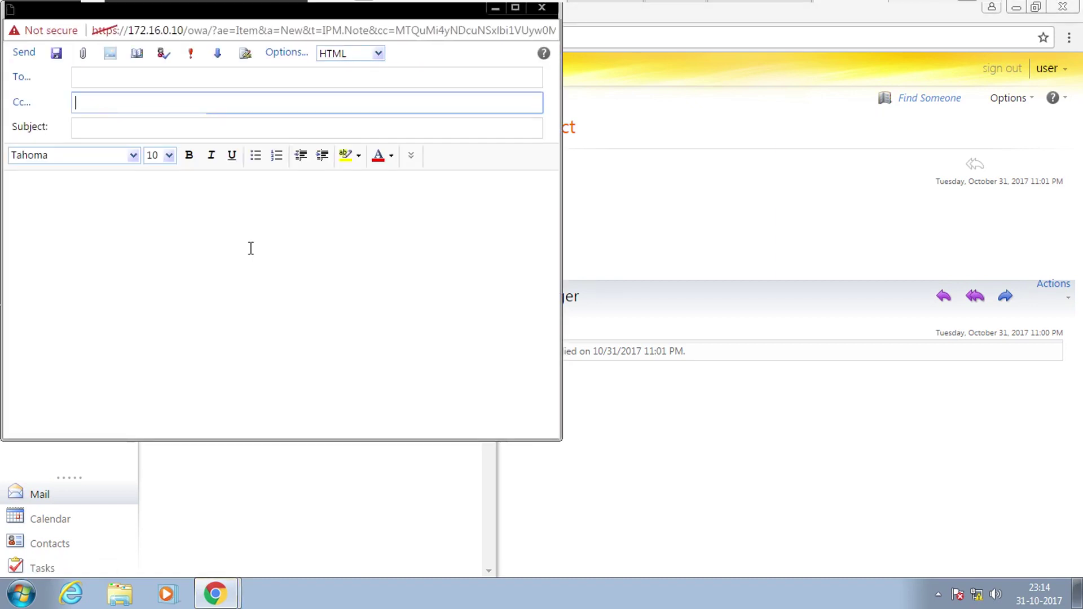
pyautogui.click(187, 77)
pyautogui.write('m')
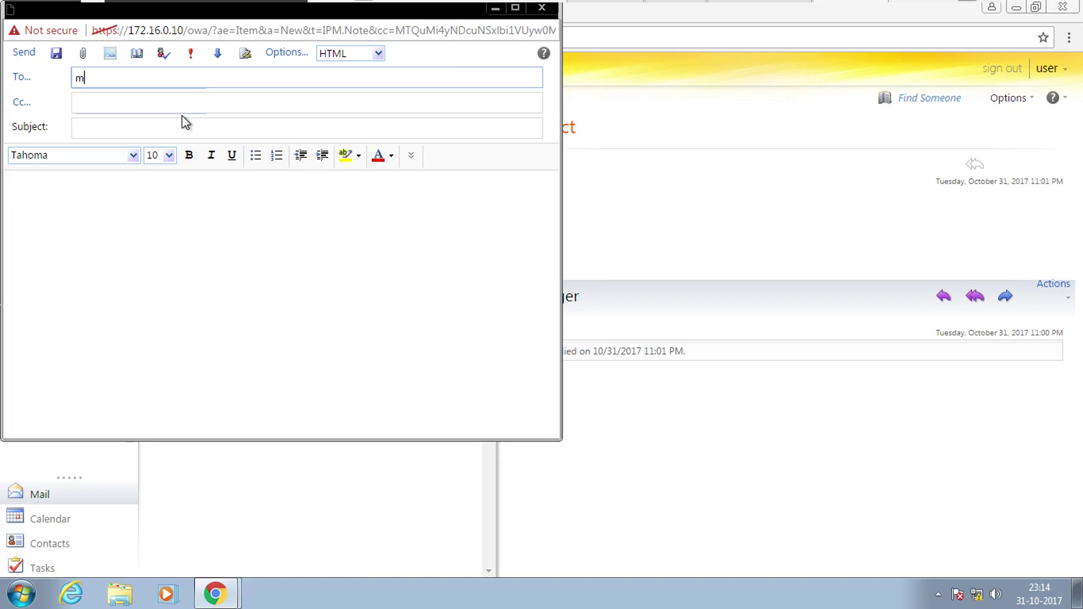
pyautogui.write('ana')
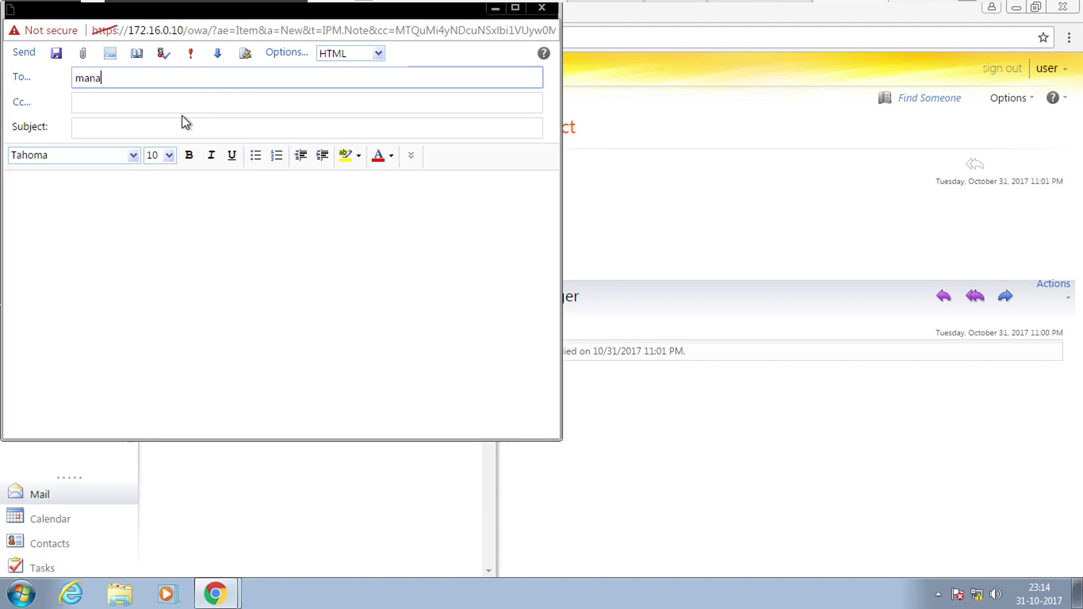
pyautogui.write('ger')
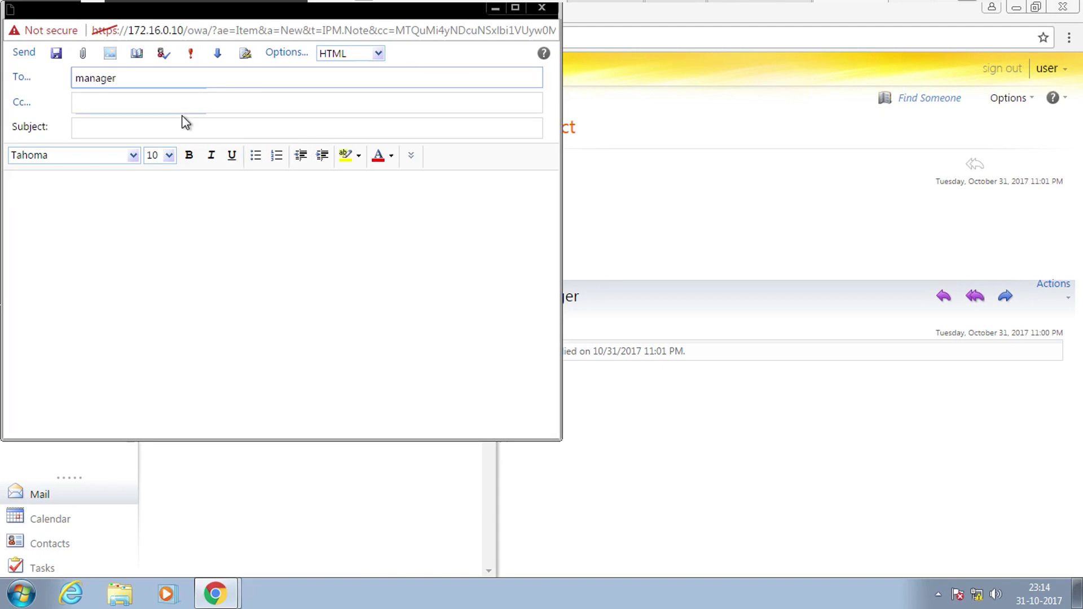
pyautogui.write('@mydomain.com')
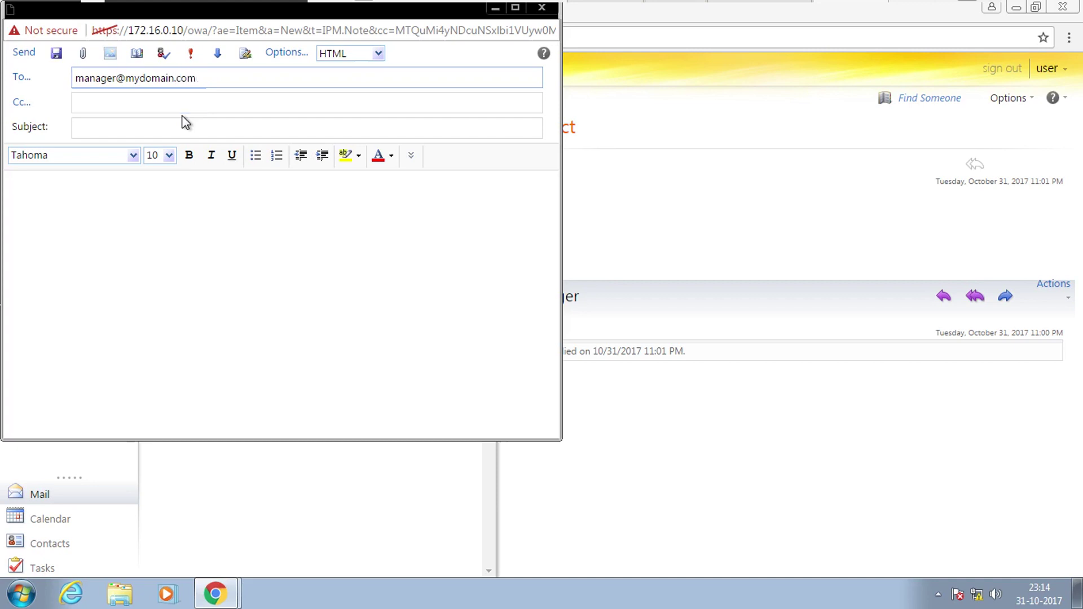
pyautogui.click(152, 128)
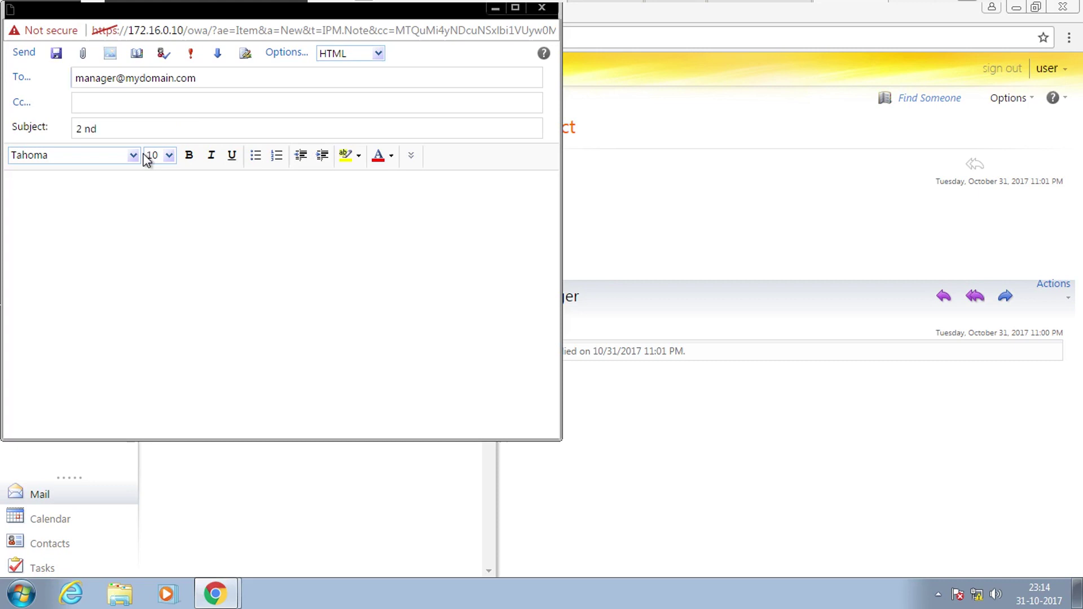
pyautogui.click(251, 387)
pyautogui.click(27, 52)
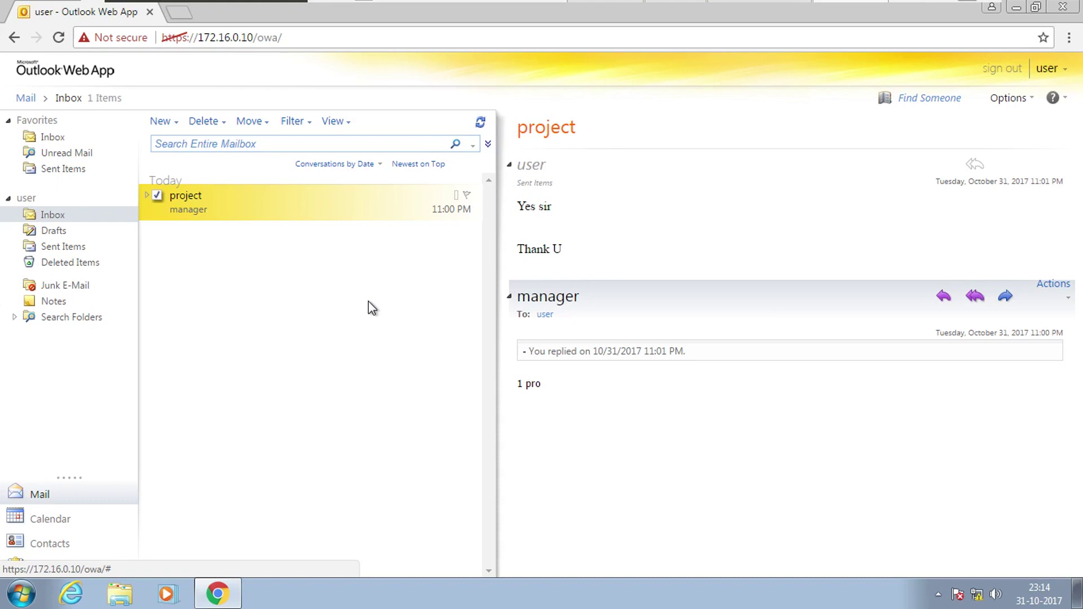
# Step: Back in KolourPaint, select and delete the old mail-flow drawing
pyautogui.moveTo(737, 4)
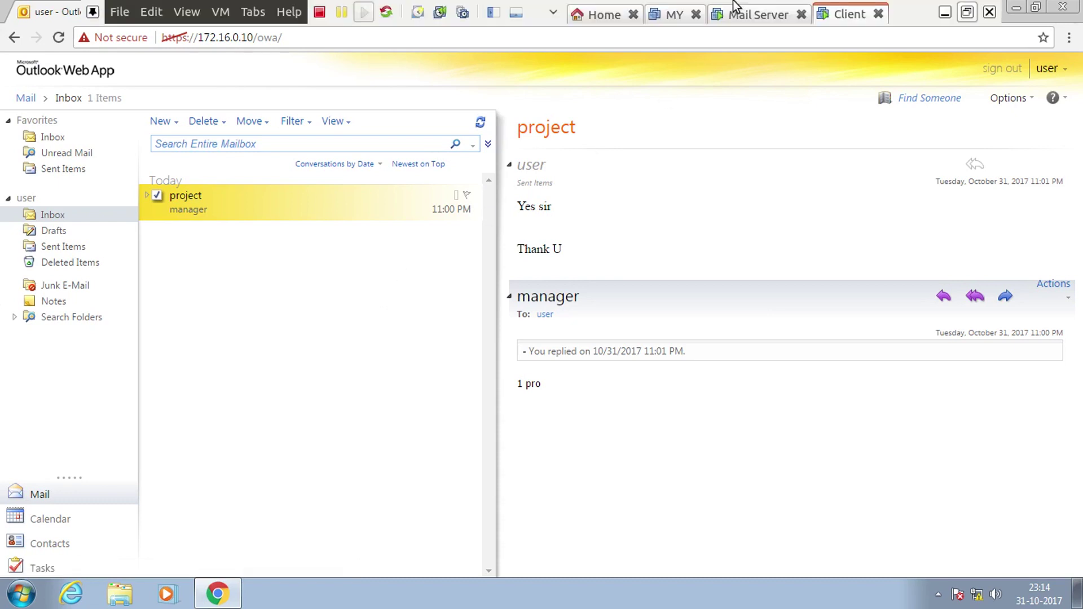
pyautogui.click(945, 12)
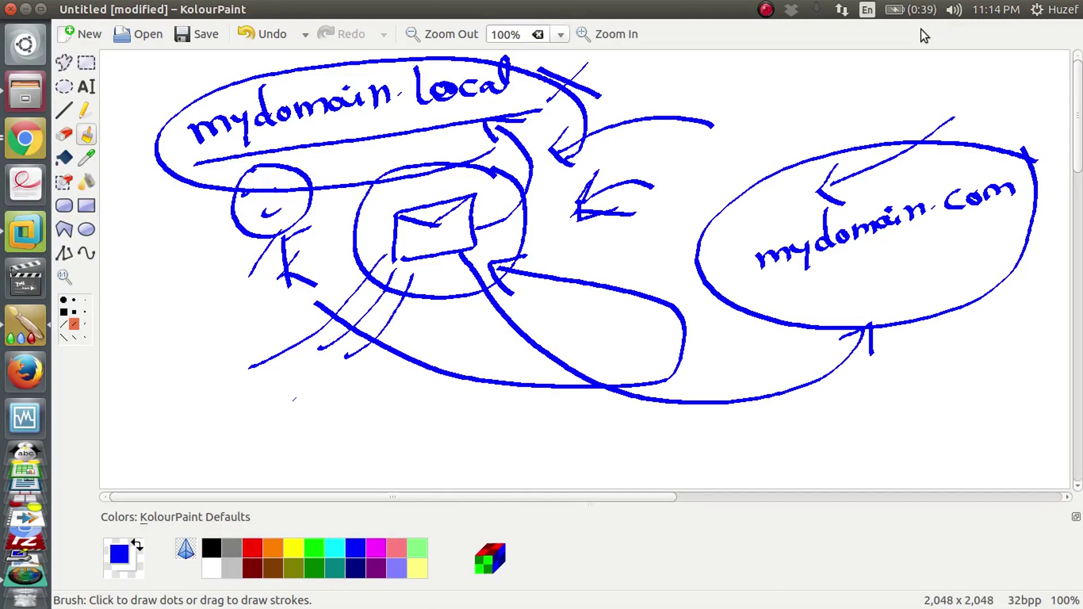
pyautogui.click(86, 63)
pyautogui.moveTo(116, 59)
pyautogui.mouseDown()
pyautogui.moveTo(217, 93)
pyautogui.moveTo(1024, 473)
pyautogui.mouseUp()
pyautogui.rightClick(258, 212)
pyautogui.click(314, 272)
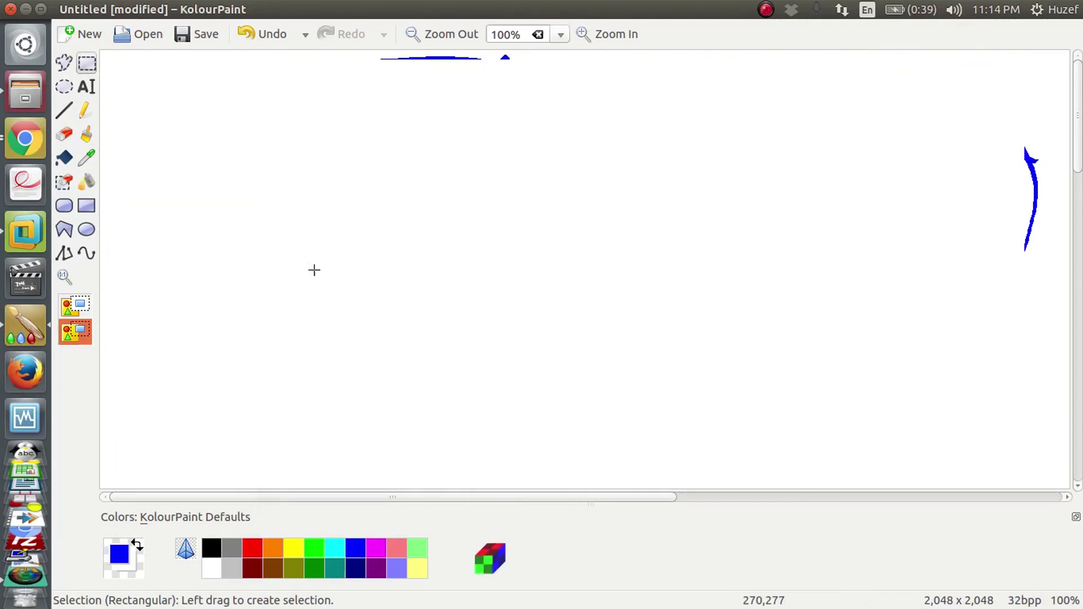
# Step: Brush-draw a square, an envelope beside it, and a curved stroke from the envelope
pyautogui.click(86, 135)
pyautogui.moveTo(230, 108); pyautogui.dragTo(229, 265)
pyautogui.moveTo(230, 124)
pyautogui.mouseDown()
pyautogui.moveTo(343, 125)
pyautogui.moveTo(339, 211)
pyautogui.moveTo(229, 251)
pyautogui.mouseUp()
pyautogui.moveTo(367, 144)
pyautogui.mouseDown()
pyautogui.moveTo(367, 175)
pyautogui.moveTo(464, 124)
pyautogui.moveTo(367, 173)
pyautogui.moveTo(414, 154)
pyautogui.moveTo(404, 155)
pyautogui.mouseUp()
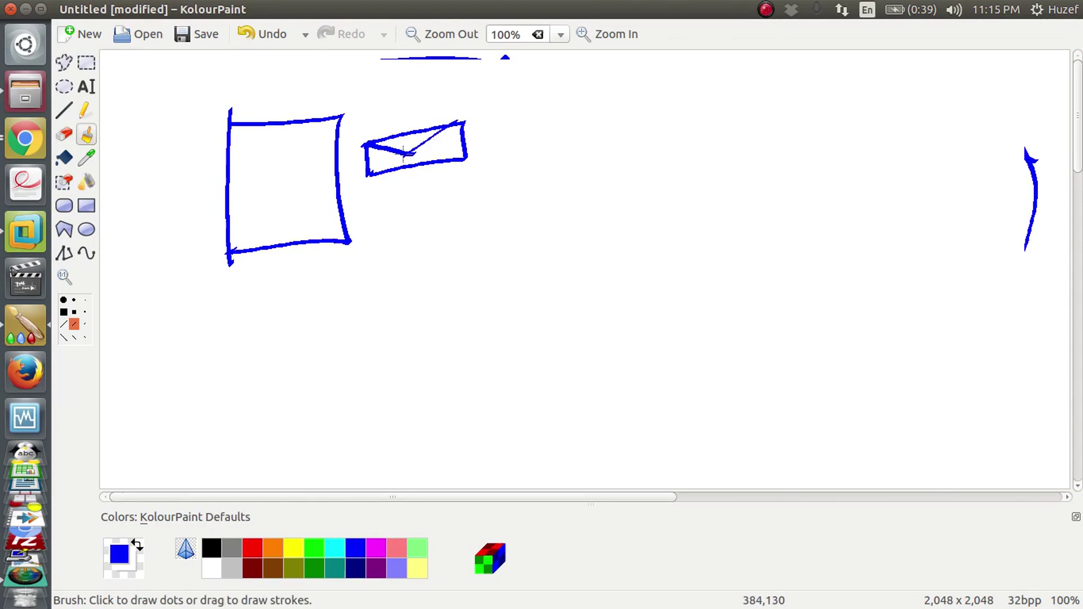
pyautogui.click(73, 301)
pyautogui.moveTo(477, 139)
pyautogui.mouseDown()
pyautogui.moveTo(592, 141)
pyautogui.moveTo(595, 151)
pyautogui.moveTo(616, 126)
pyautogui.moveTo(637, 144)
pyautogui.mouseUp()
pyautogui.click(645, 135)
pyautogui.moveTo(662, 96); pyautogui.dragTo(662, 127)
pyautogui.moveTo(680, 113)
pyautogui.mouseDown()
pyautogui.moveTo(697, 126)
pyautogui.moveTo(714, 90)
pyautogui.moveTo(716, 113)
pyautogui.mouseUp()
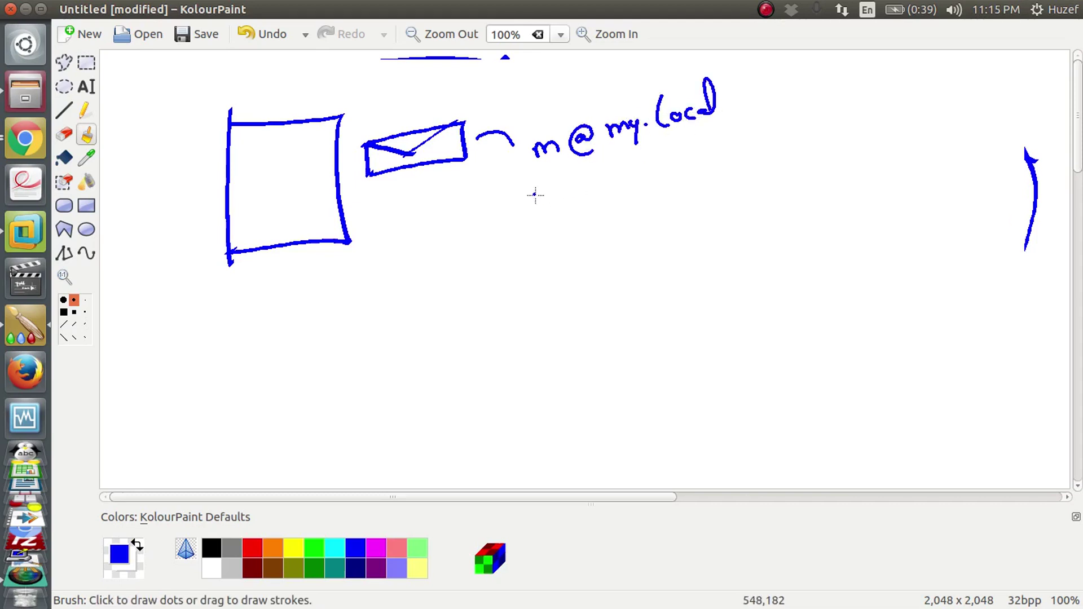
pyautogui.moveTo(542, 201)
pyautogui.mouseDown()
pyautogui.moveTo(601, 175)
pyautogui.moveTo(648, 191)
pyautogui.moveTo(680, 160)
pyautogui.moveTo(677, 172)
pyautogui.mouseUp()
pyautogui.moveTo(693, 160); pyautogui.dragTo(726, 164)
pyautogui.moveTo(913, 435)
pyautogui.mouseDown()
pyautogui.moveTo(737, 266)
pyautogui.moveTo(697, 249)
pyautogui.moveTo(706, 231)
pyautogui.moveTo(761, 206)
pyautogui.moveTo(710, 217)
pyautogui.moveTo(732, 214)
pyautogui.moveTo(526, 216)
pyautogui.moveTo(461, 146)
pyautogui.moveTo(461, 157)
pyautogui.moveTo(393, 193)
pyautogui.moveTo(331, 258)
pyautogui.mouseUp()
# Step: Add a line to a second box, circle the envelope, add slash marks, and circle the addresses
pyautogui.moveTo(219, 291)
pyautogui.mouseDown()
pyautogui.moveTo(227, 405)
pyautogui.moveTo(242, 279)
pyautogui.moveTo(336, 243)
pyautogui.moveTo(300, 369)
pyautogui.moveTo(227, 391)
pyautogui.moveTo(279, 281)
pyautogui.moveTo(337, 257)
pyautogui.moveTo(333, 234)
pyautogui.moveTo(402, 151)
pyautogui.moveTo(303, 316)
pyautogui.mouseUp()
pyautogui.moveTo(481, 117)
pyautogui.mouseDown()
pyautogui.moveTo(462, 106)
pyautogui.moveTo(442, 217)
pyautogui.moveTo(455, 109)
pyautogui.mouseUp()
pyautogui.moveTo(740, 121); pyautogui.dragTo(780, 92)
pyautogui.moveTo(747, 174); pyautogui.dragTo(792, 137)
pyautogui.moveTo(779, 240); pyautogui.dragTo(825, 187)
pyautogui.moveTo(787, 291); pyautogui.dragTo(832, 242)
pyautogui.moveTo(791, 358); pyautogui.dragTo(862, 287)
pyautogui.moveTo(845, 172)
pyautogui.mouseDown()
pyautogui.moveTo(750, 90)
pyautogui.moveTo(885, 314)
pyautogui.moveTo(866, 351)
pyautogui.mouseUp()
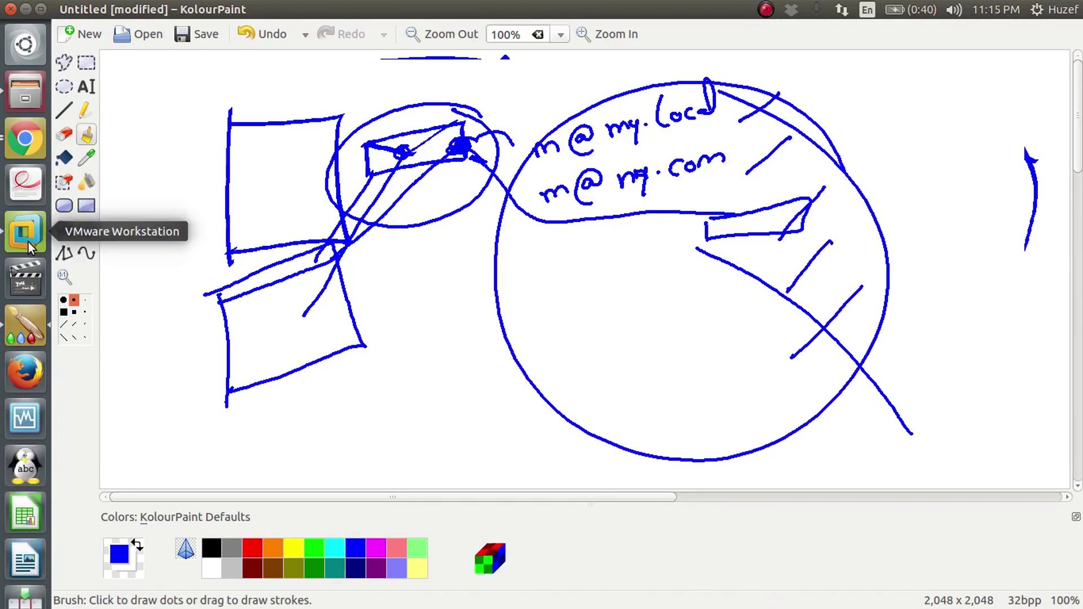
# Step: Write a 1 left of the big circle and hatch its lower-left edge
pyautogui.moveTo(400, 332); pyautogui.dragTo(429, 346)
pyautogui.moveTo(415, 350); pyautogui.dragTo(440, 337)
pyautogui.moveTo(527, 289); pyautogui.dragTo(502, 312)
pyautogui.moveTo(538, 309)
pyautogui.mouseDown()
pyautogui.moveTo(510, 333)
pyautogui.moveTo(516, 359)
pyautogui.mouseUp()
pyautogui.moveTo(564, 351); pyautogui.dragTo(536, 382)
pyautogui.moveTo(549, 404); pyautogui.dragTo(576, 374)
pyautogui.moveTo(556, 435); pyautogui.dragTo(588, 399)
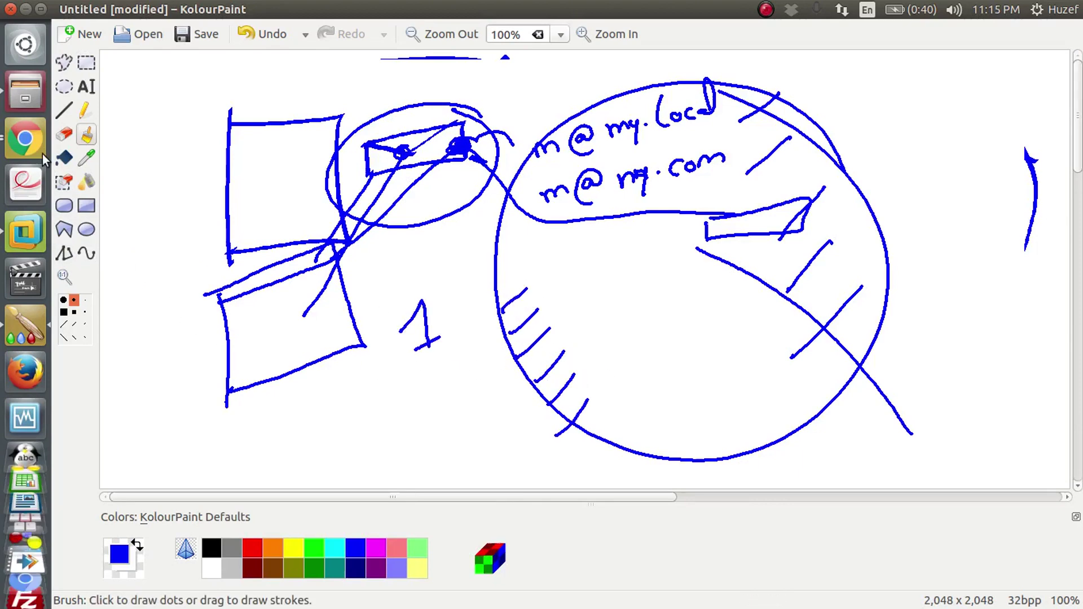
pyautogui.click(27, 142)
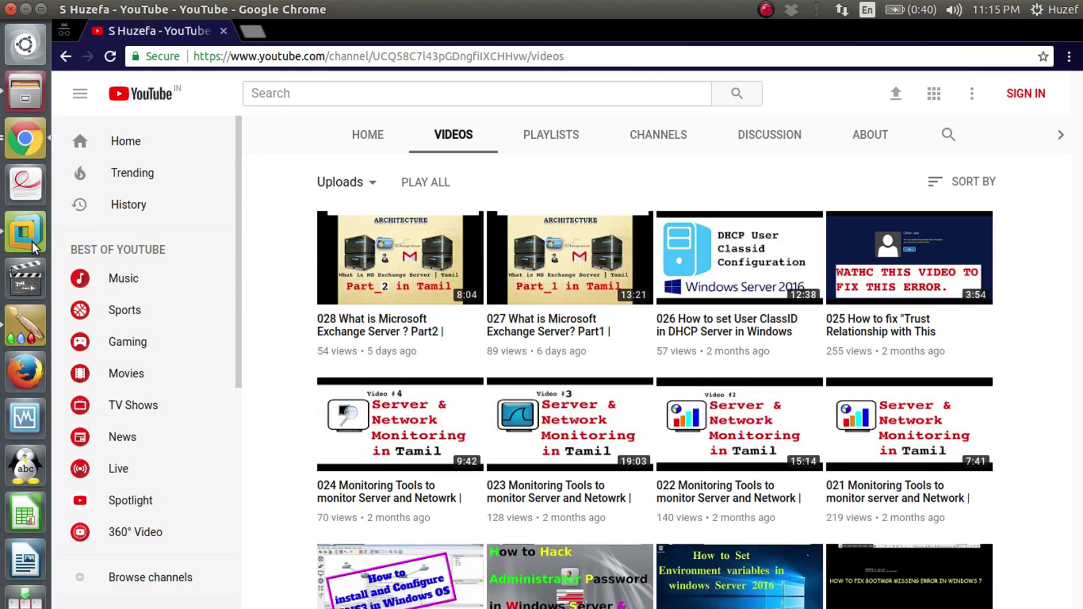
# Step: On the Mail Server, open the manager's OWA inbox and read the received '2 nd' message
pyautogui.click(28, 237)
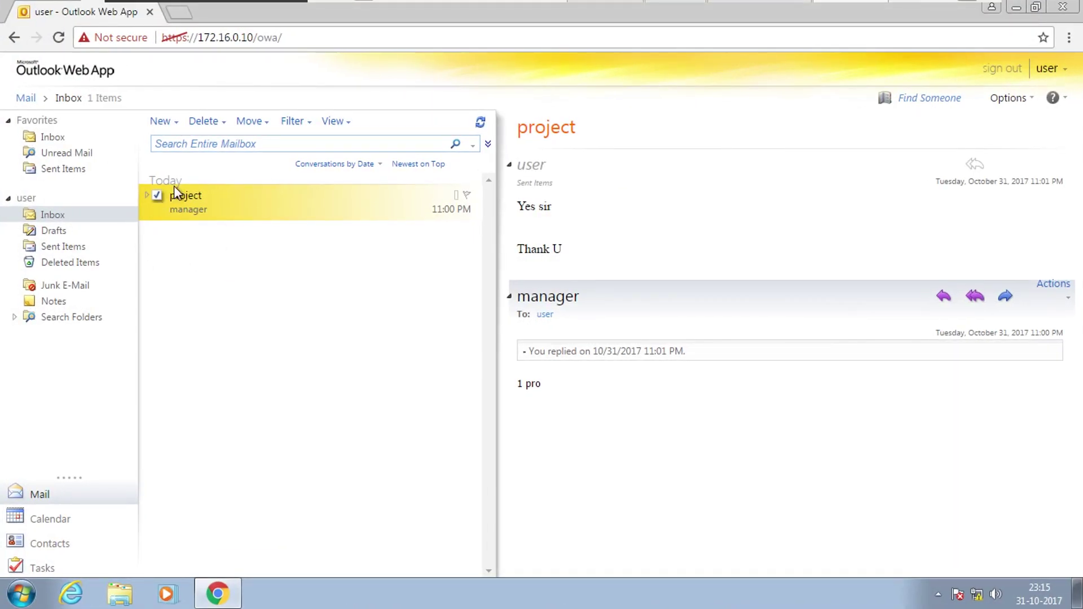
pyautogui.moveTo(541, 7)
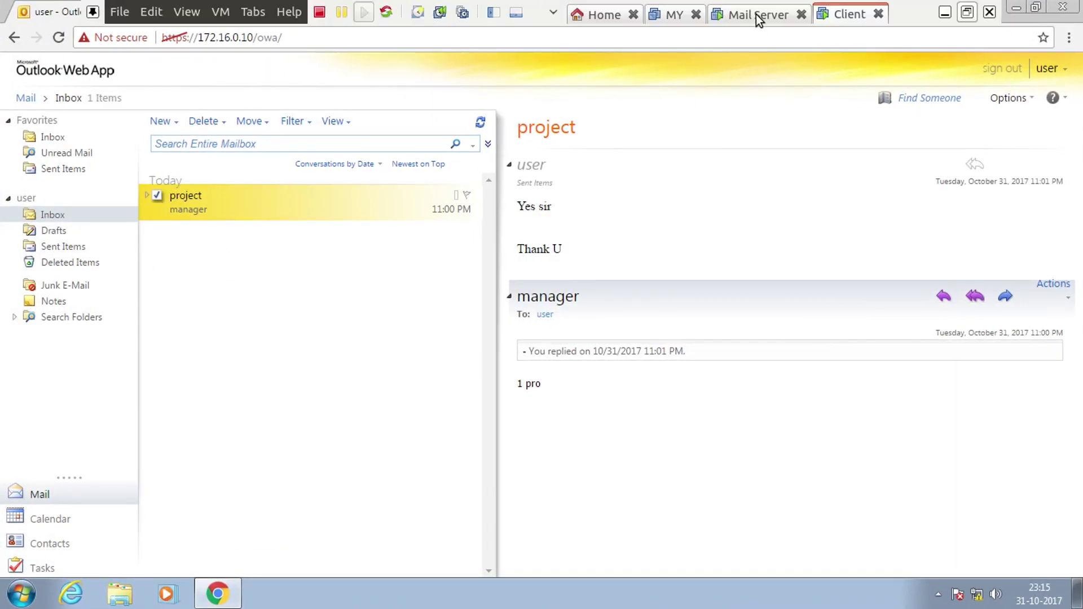
pyautogui.click(754, 14)
pyautogui.click(316, 592)
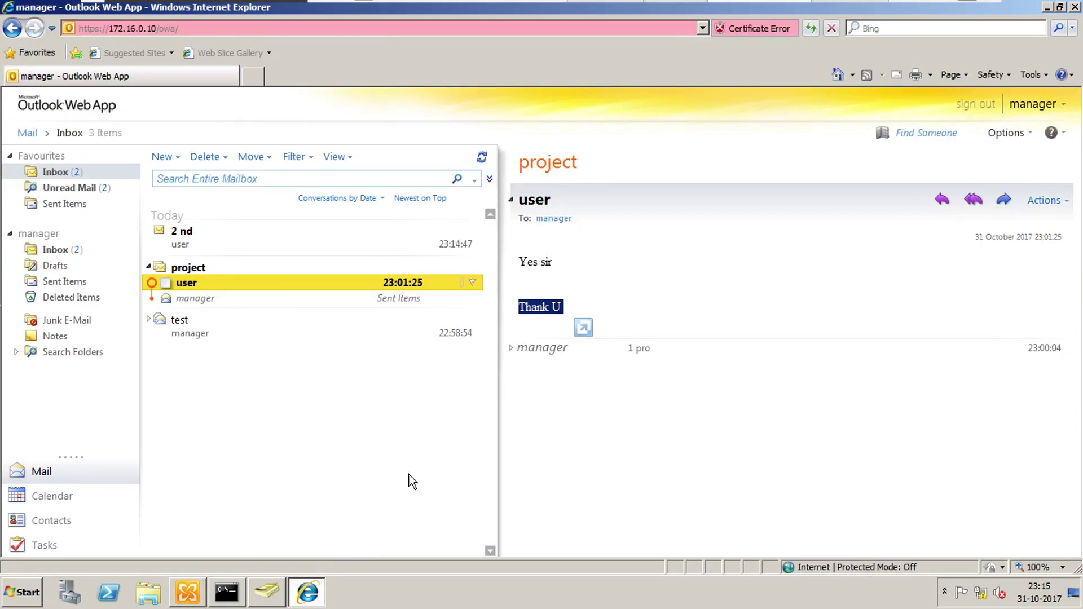
pyautogui.click(215, 370)
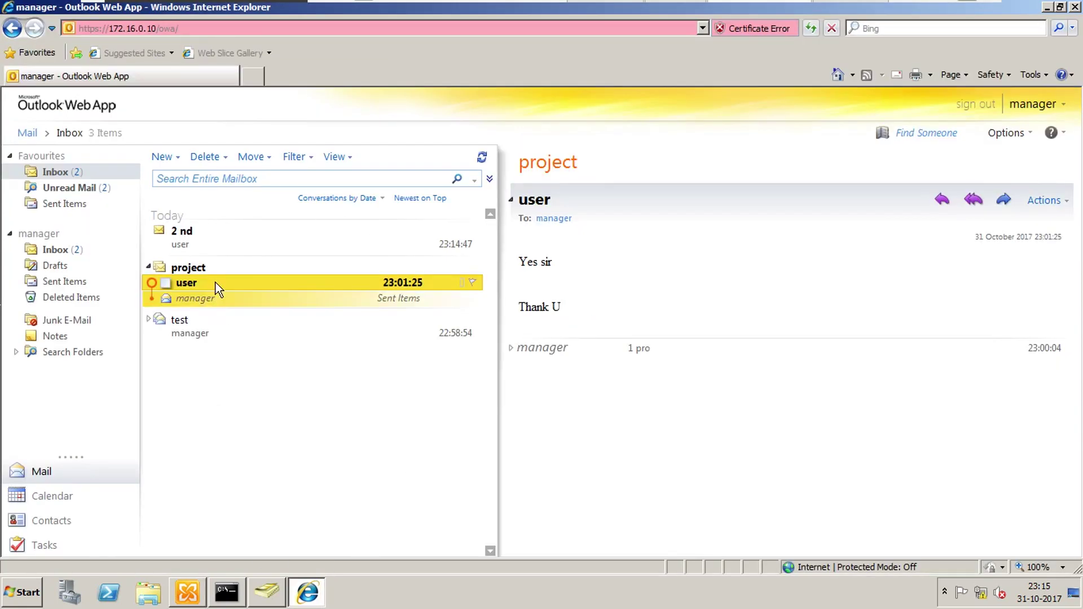
pyautogui.click(192, 241)
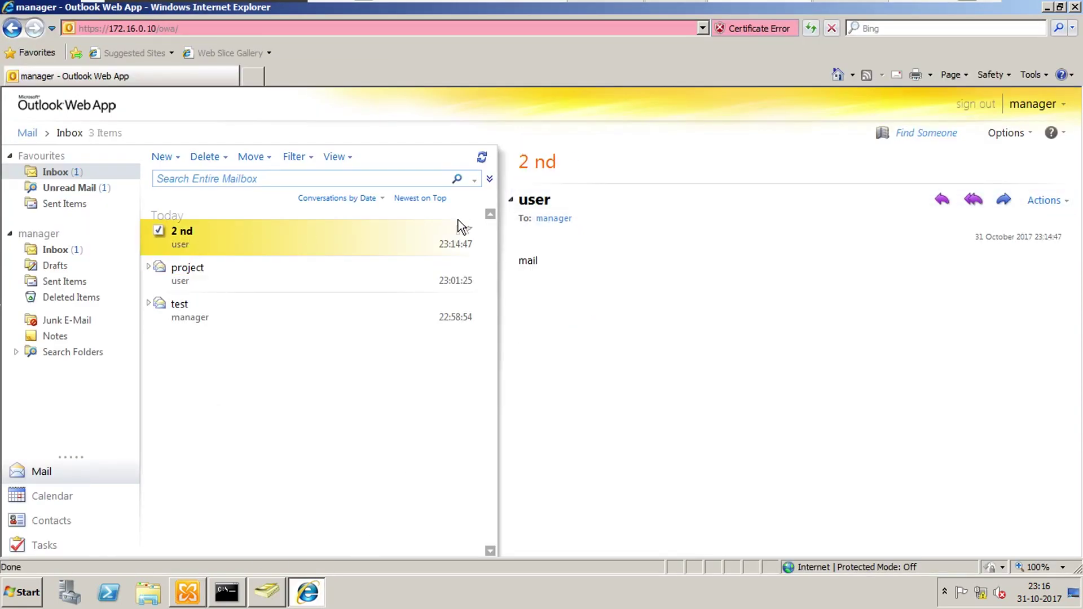